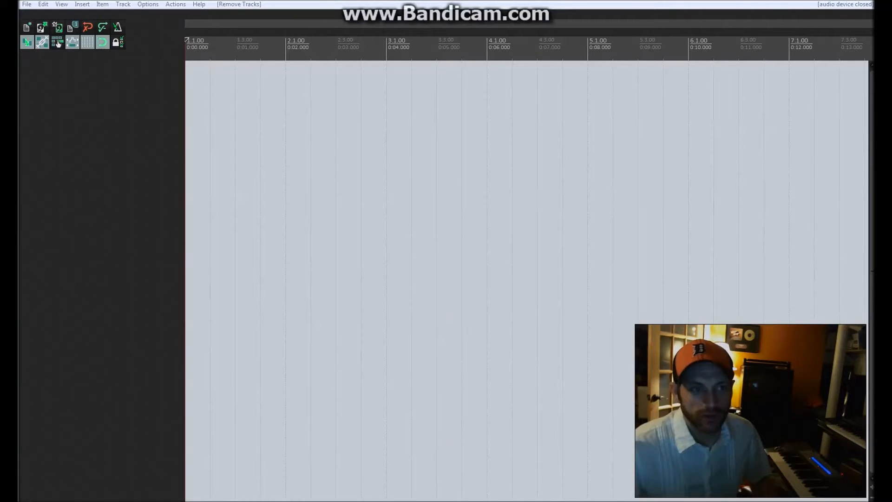
Insert Addictive Drums as a virtual instrument on a new track without building its extra output tracks.
right_click(50, 84)
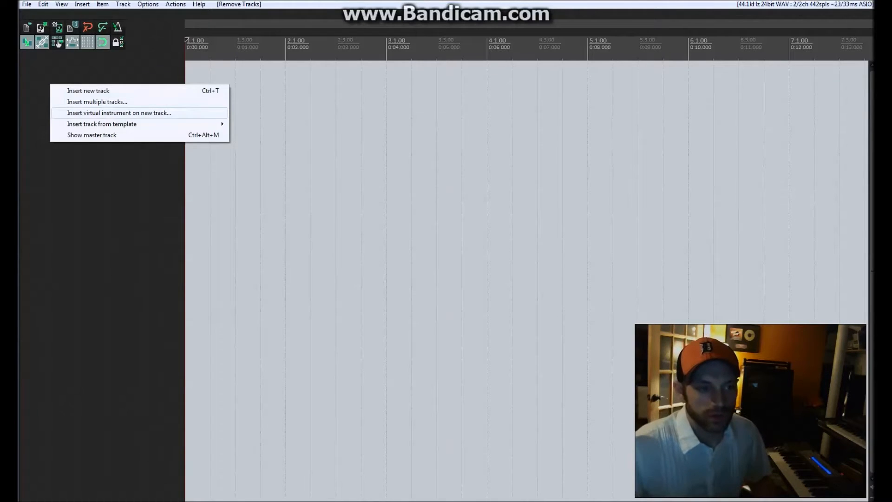
click(119, 113)
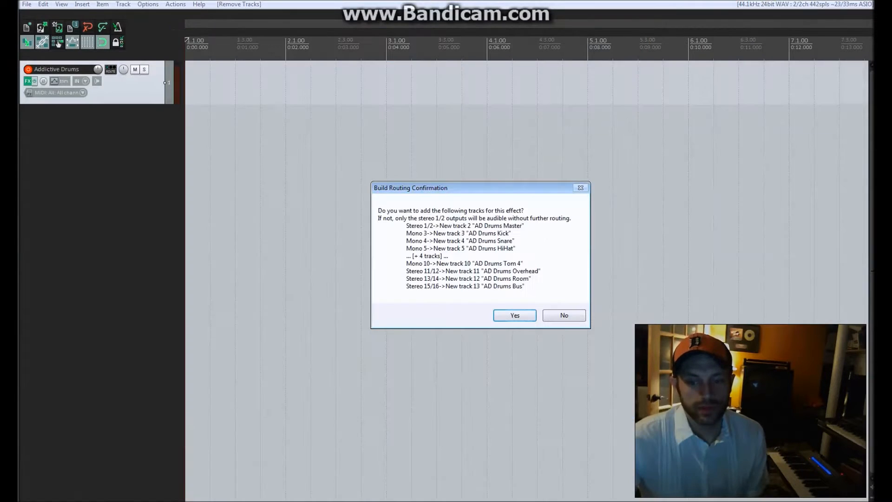
key(Return)
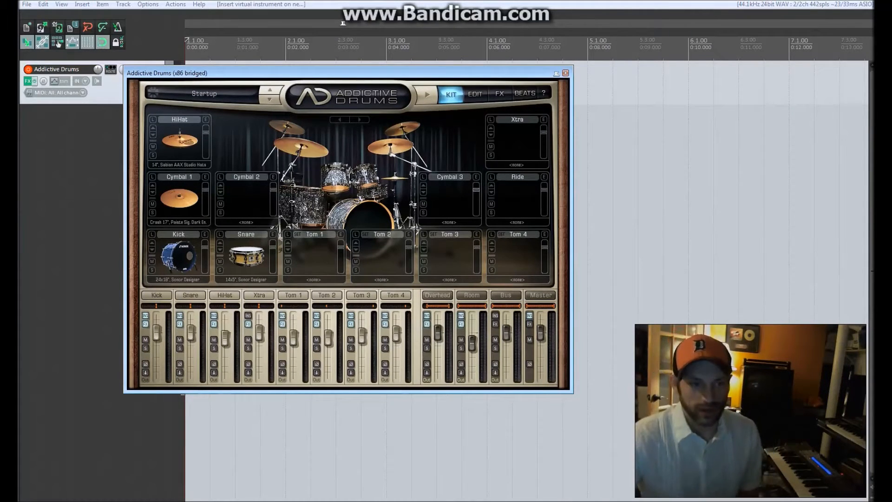
Load the user preset Phaserland2 into Addictive Drums.
click(168, 96)
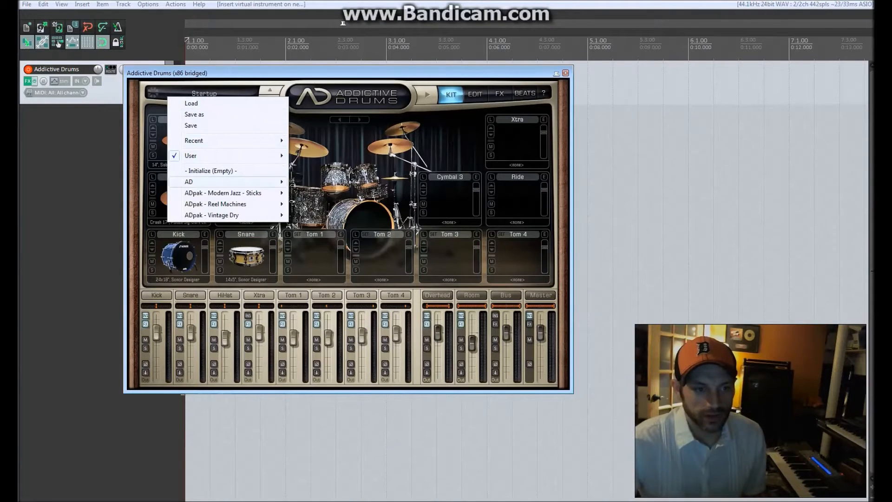
mouse_move(209, 182)
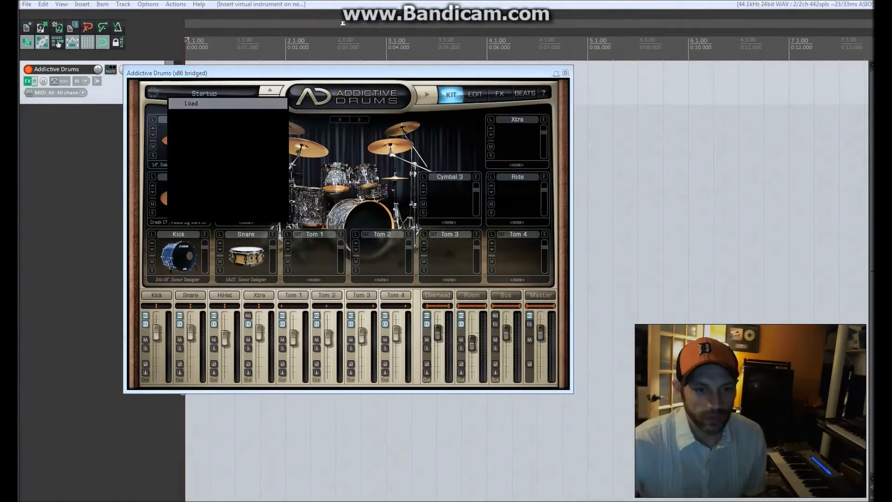
click(191, 103)
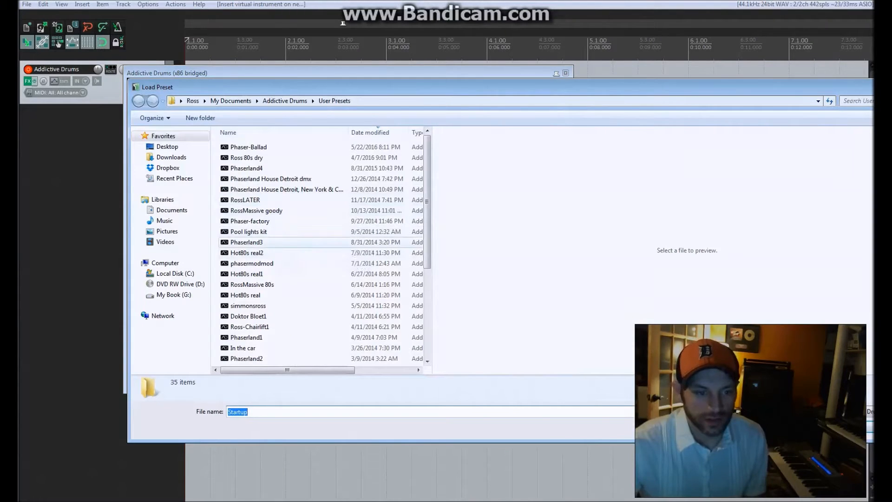
double_click(246, 358)
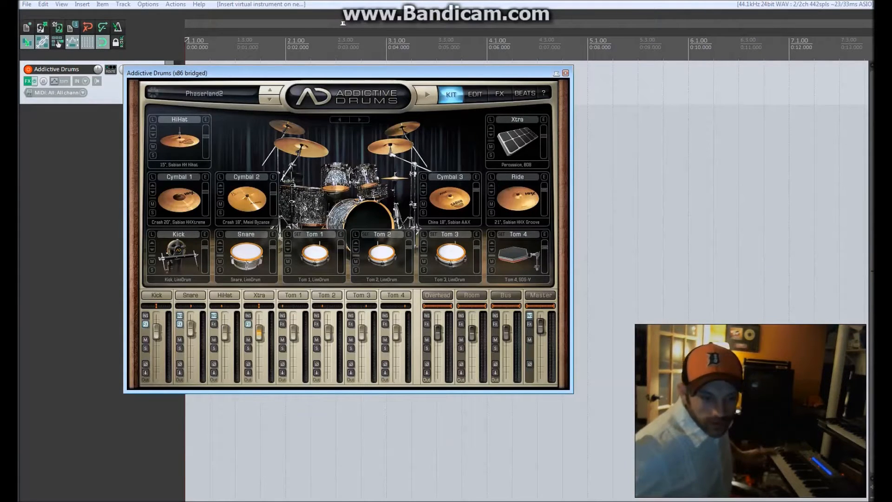
Reposition the Addictive Drums window and try the Phaserland3 preset.
drag(298, 73, 463, 68)
click(436, 95)
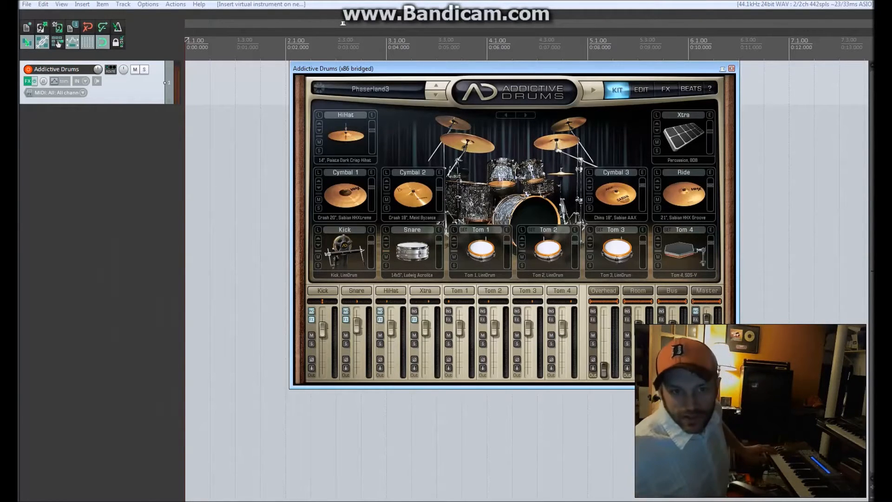
drag(511, 68, 495, 64)
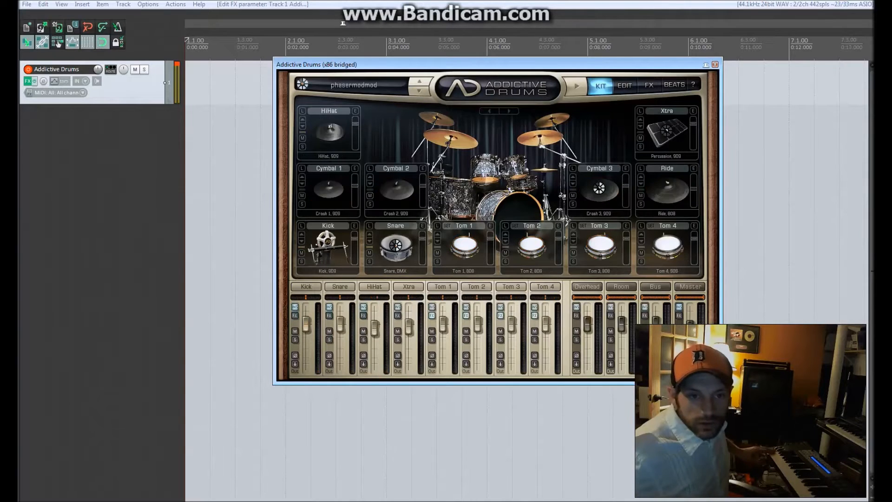
Reload the Phaserland2 preset from the user presets folder, then close the plug-in interface and the track's FX window.
click(319, 86)
click(340, 96)
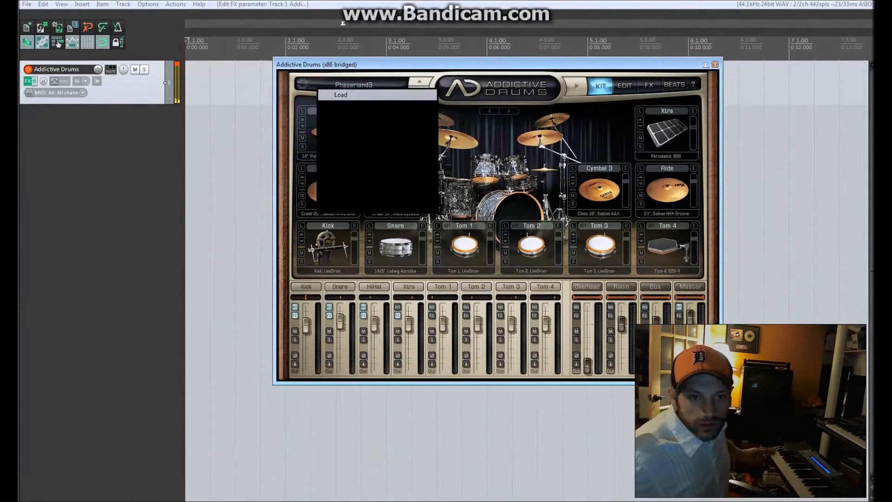
double_click(263, 350)
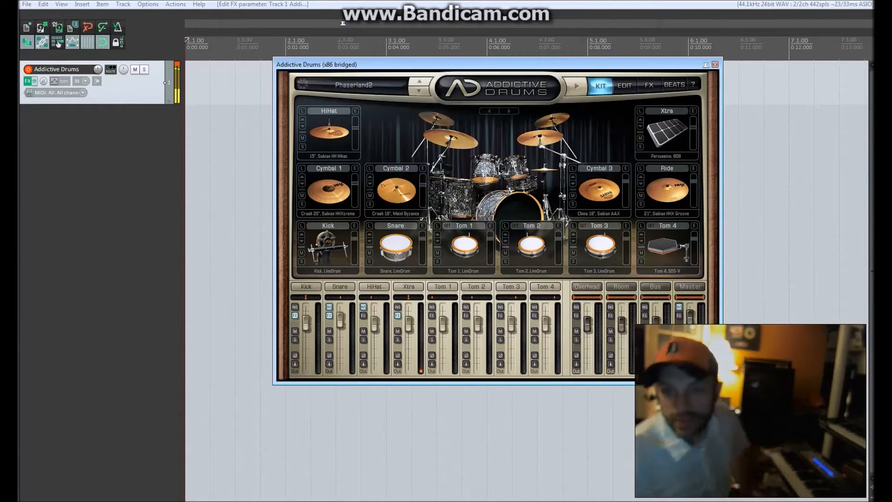
click(716, 64)
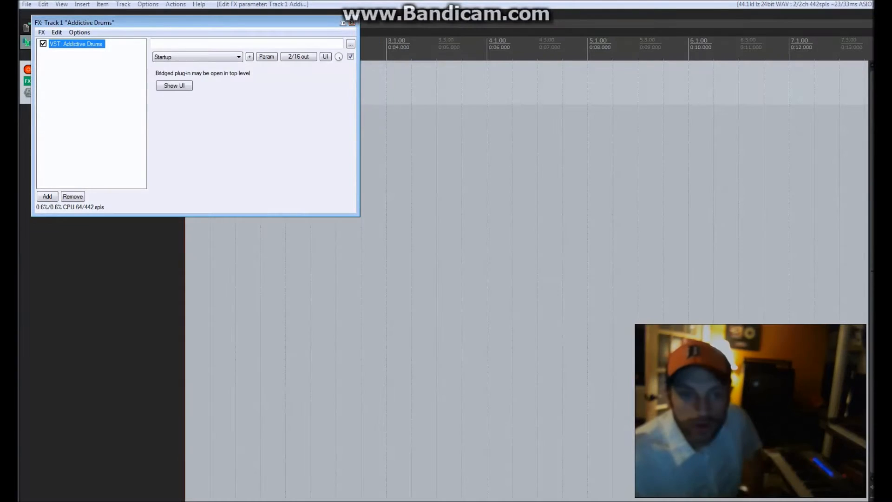
click(352, 23)
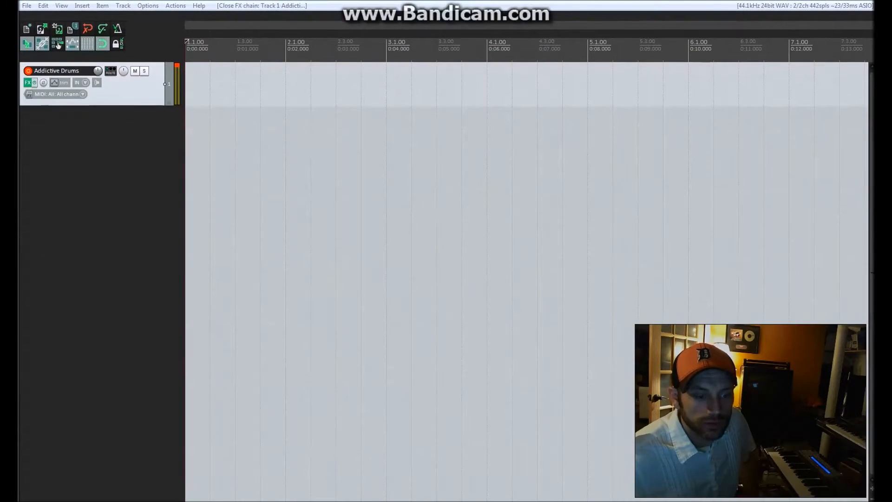
Record a MIDI drum performance on the Addictive Drums track with the metronome running, and save the recorded take.
click(97, 186)
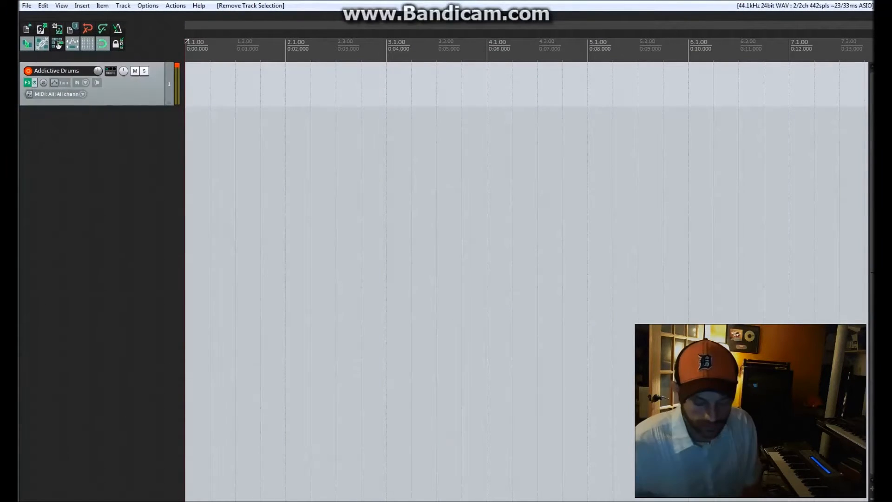
key(ctrl+r)
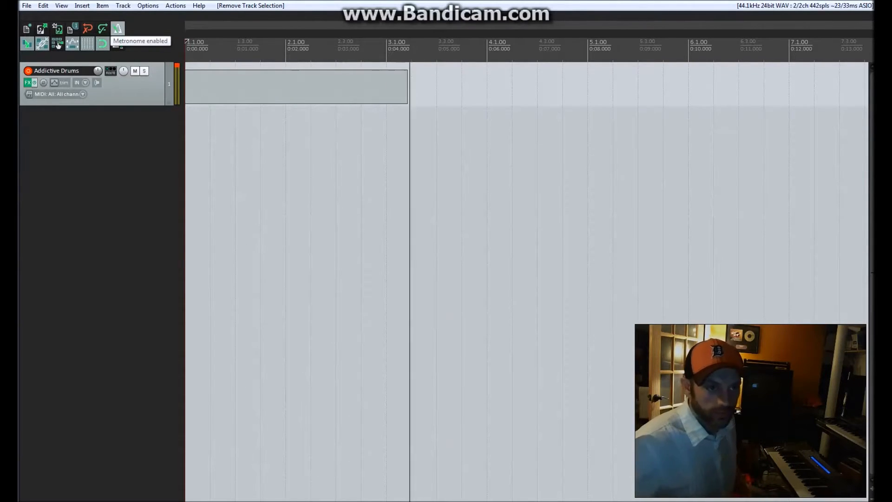
right_click(118, 28)
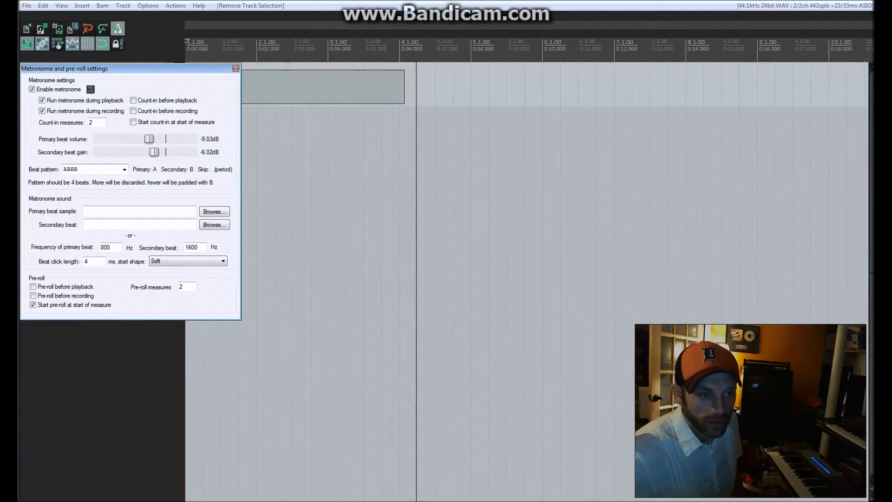
key(Escape)
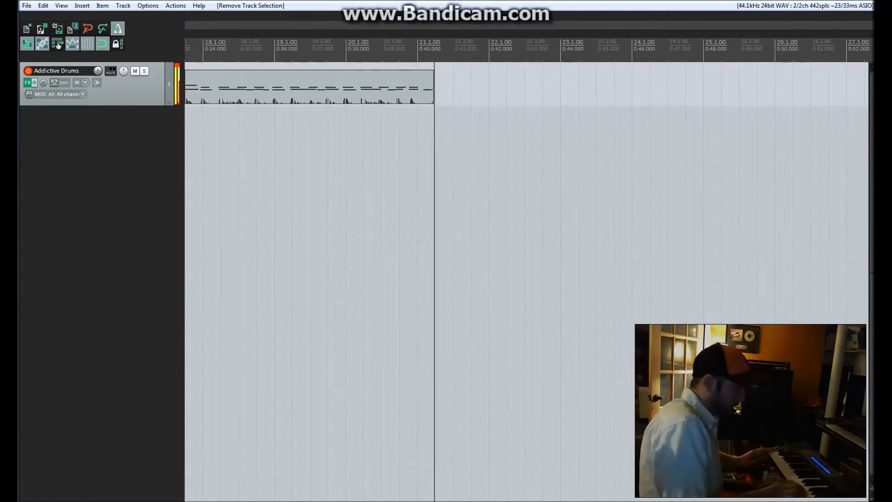
key(space)
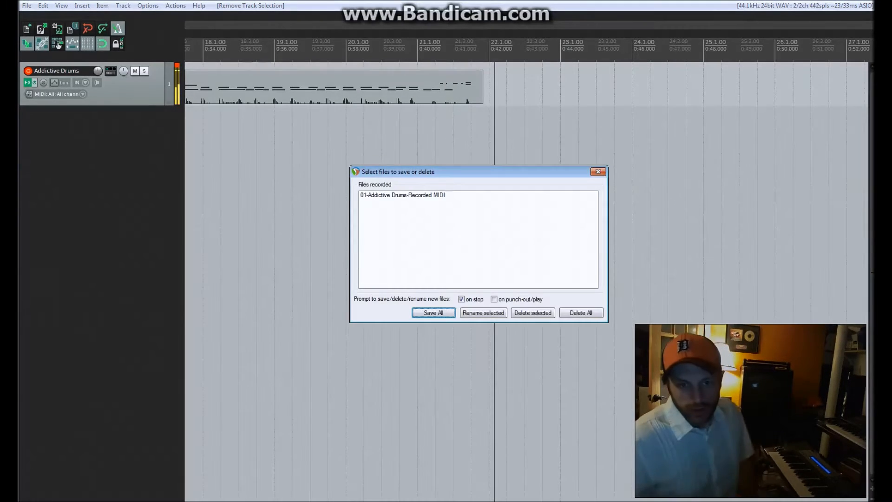
key(Return)
Open the recorded drum item in the MIDI editor and select all of its notes.
scroll(410, 89, down, 3)
scroll(410, 88, up, 1)
double_click(410, 88)
scroll(452, 247, up, 4)
key(ctrl+a)
scroll(451, 244, down, 1)
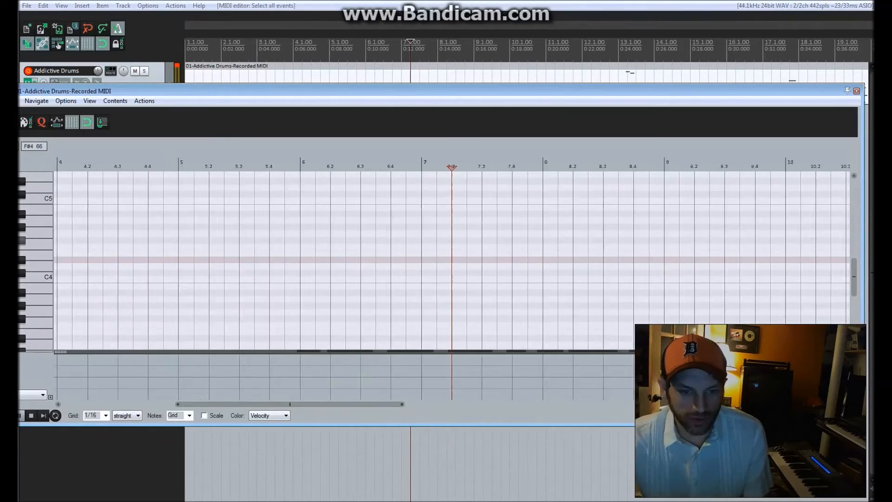
scroll(451, 238, down, 6)
scroll(451, 238, up, 2)
scroll(452, 238, down, 7)
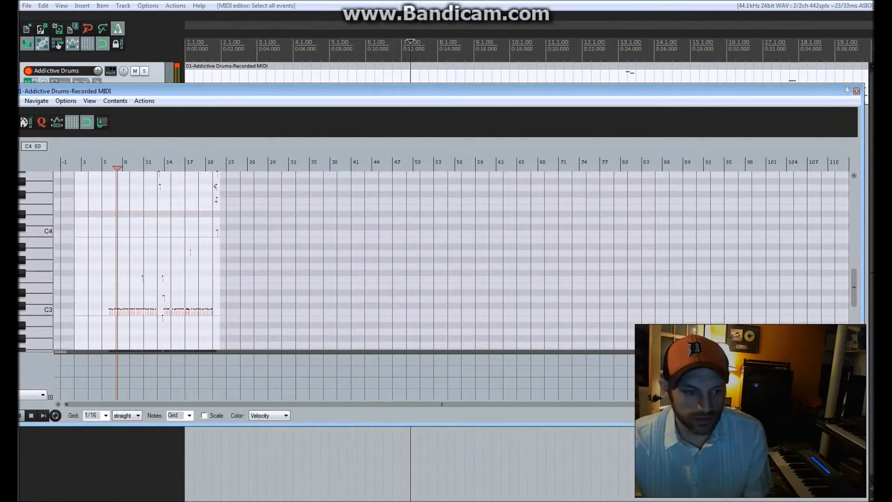
Shift all selected notes slightly so the first ones start on bar 6, and quantize them.
scroll(452, 238, up, 8)
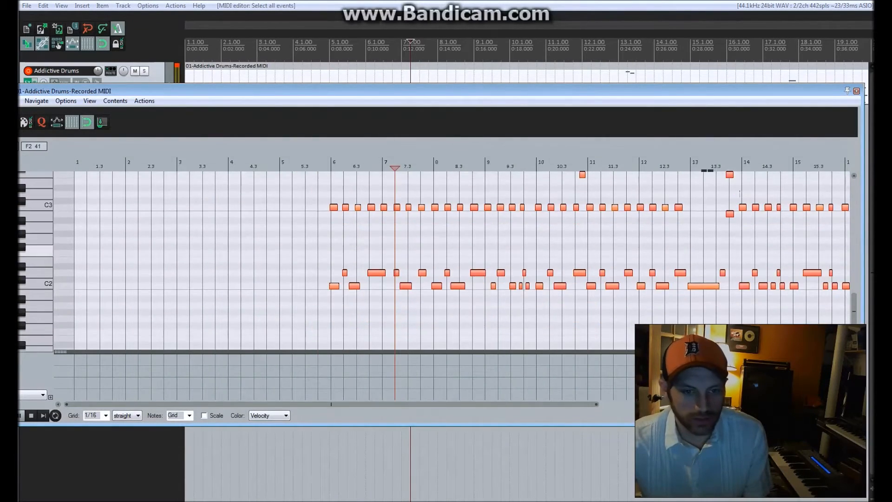
scroll(451, 238, up, 4)
drag(256, 207, 260, 207)
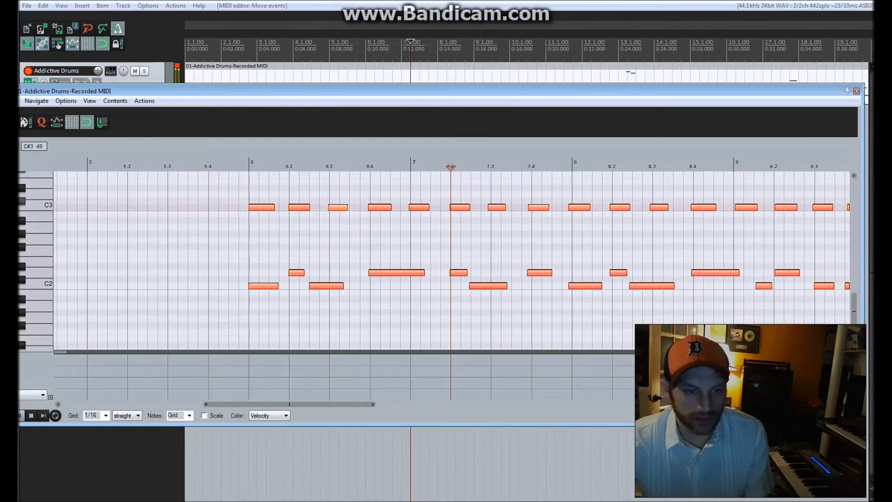
click(41, 122)
click(383, 322)
Play back the quantized drum part from just before bar 6 and check its notes for timing mistakes.
click(198, 266)
key(space)
scroll(198, 267, down, 2)
scroll(221, 266, down, 2)
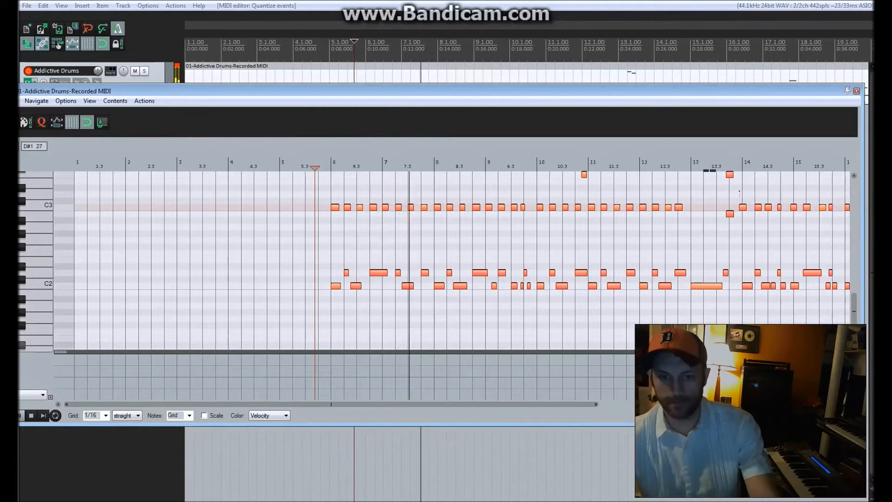
drag(330, 405, 412, 404)
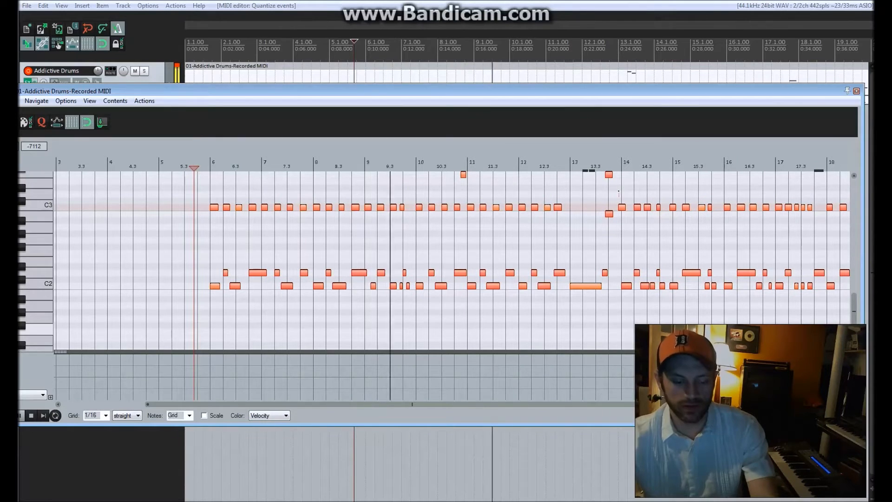
drag(412, 405, 474, 405)
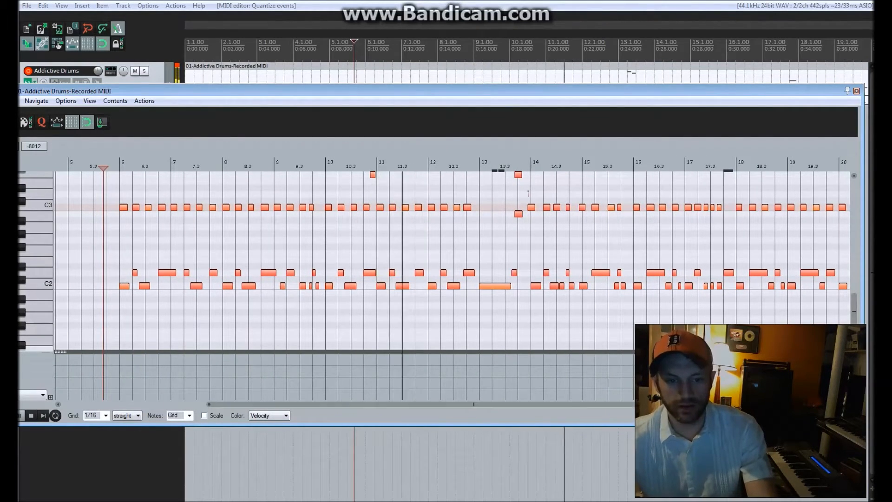
drag(474, 404, 512, 404)
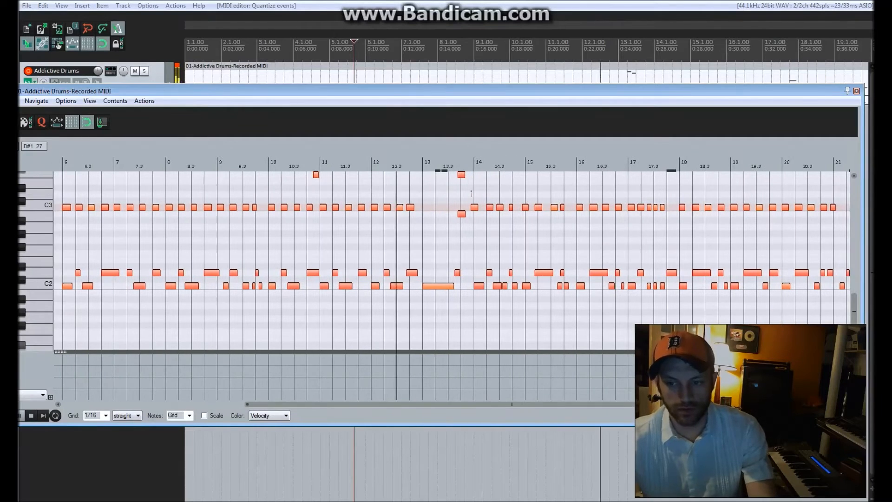
drag(854, 311, 854, 304)
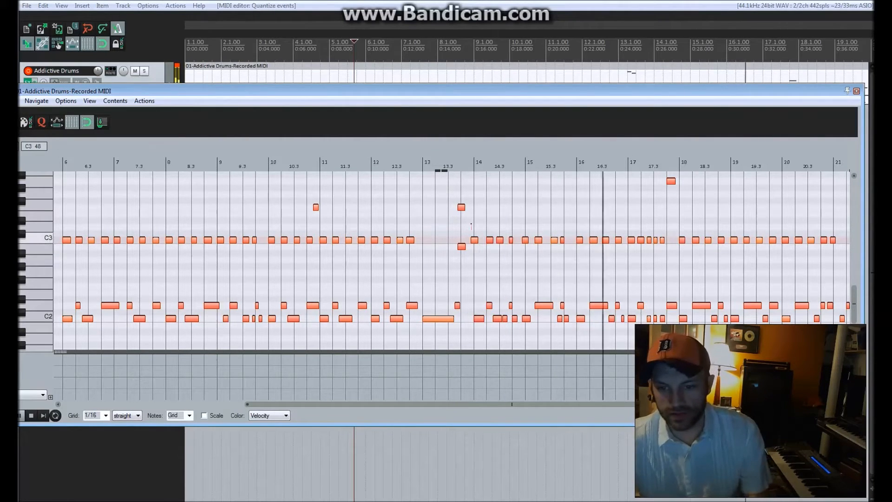
Move the F3 and B2 notes before bar 14 one sixteenth later onto beat 13.4, and play back that passage.
click(397, 178)
scroll(397, 180, up, 5)
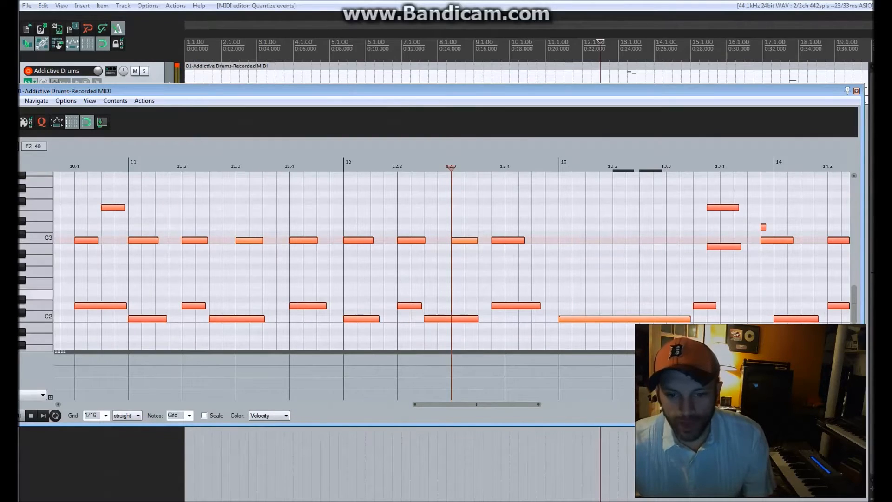
scroll(418, 253, down, 1)
drag(642, 207, 667, 246)
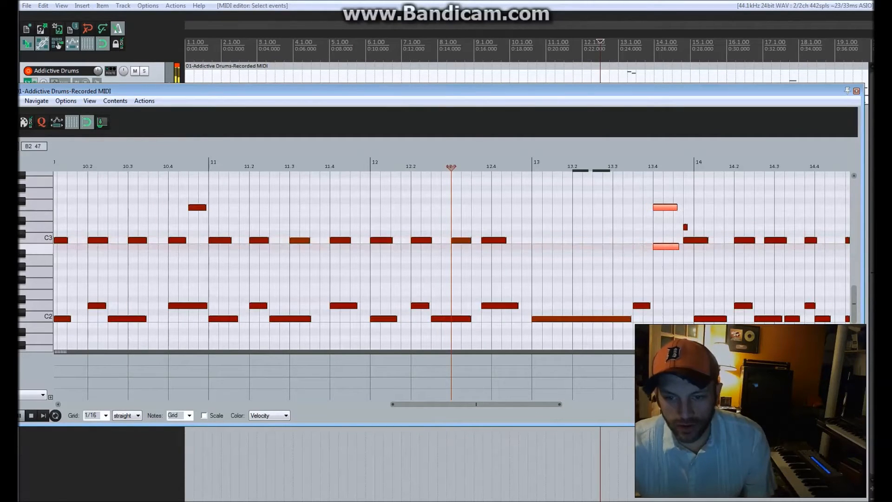
click(511, 168)
key(space)
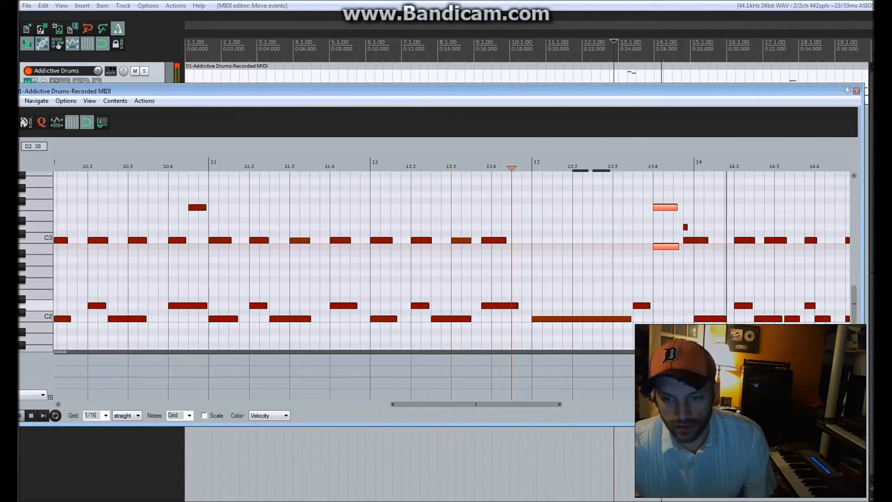
key(space)
Fill the first beat of bar 14 with four sixteenth-length C2 notes and play the passage back.
click(710, 318)
double_click(711, 319)
double_click(728, 319)
click(643, 168)
key(space)
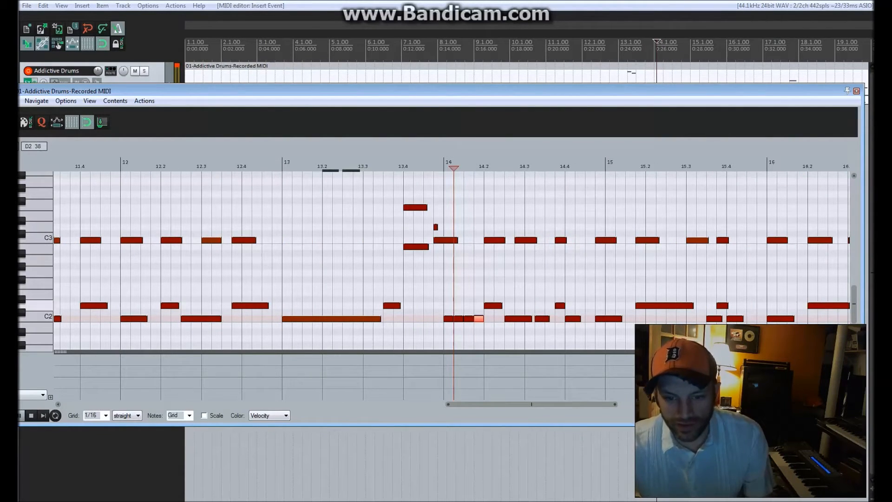
Align the early D2 and C3 notes with beat 14.4 and the early C3 note with the start of bar 14, checking by playback.
drag(560, 306, 569, 306)
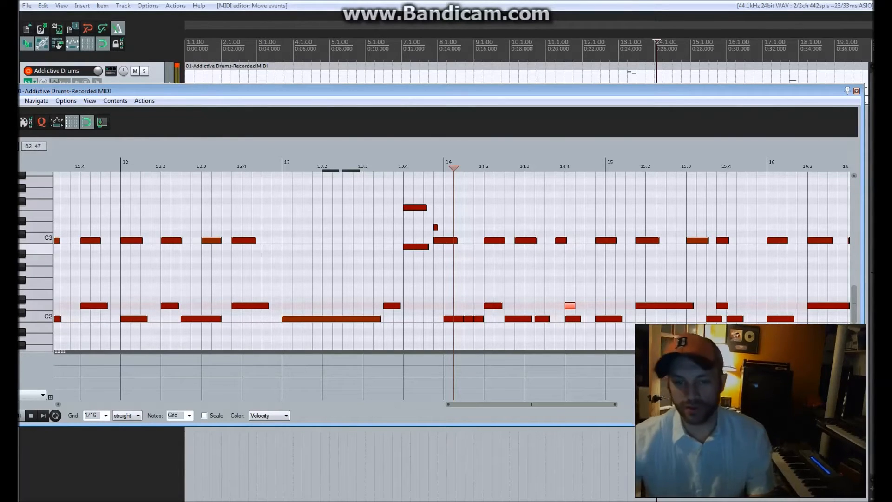
click(561, 240)
click(374, 166)
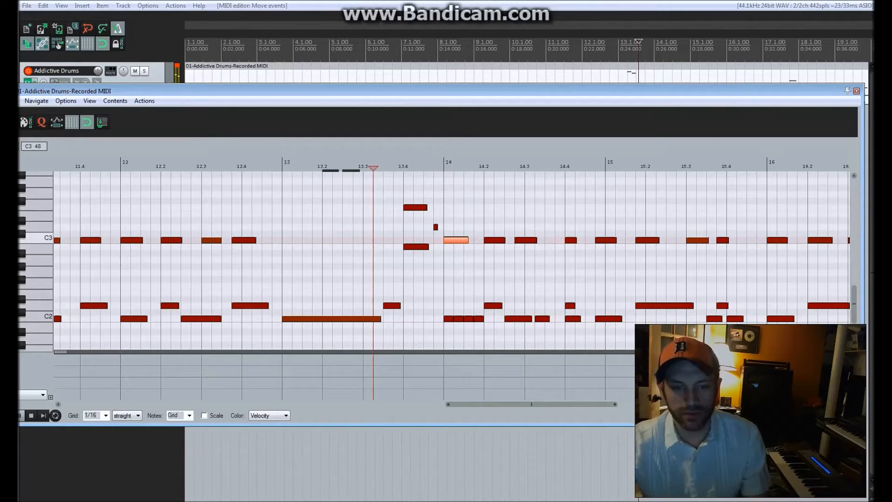
key(space)
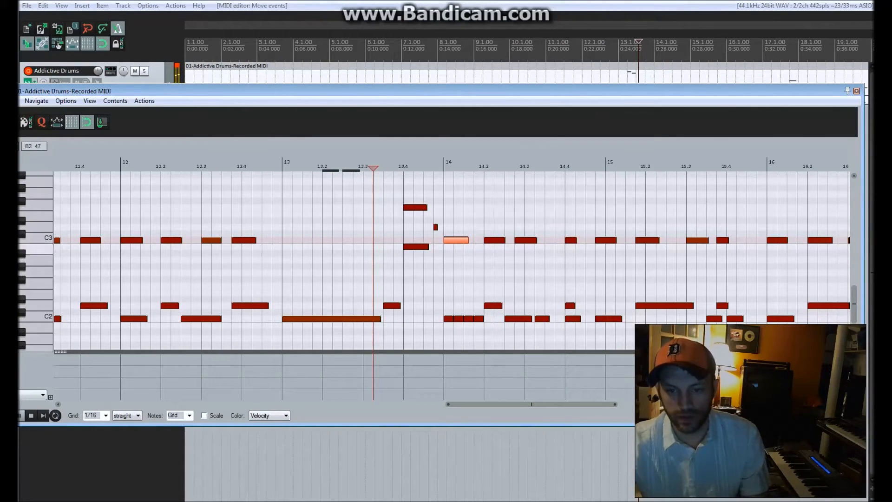
Move the early C2 note one sixteenth later onto the start of bar 15.
drag(608, 319, 618, 319)
scroll(613, 283, down, 5)
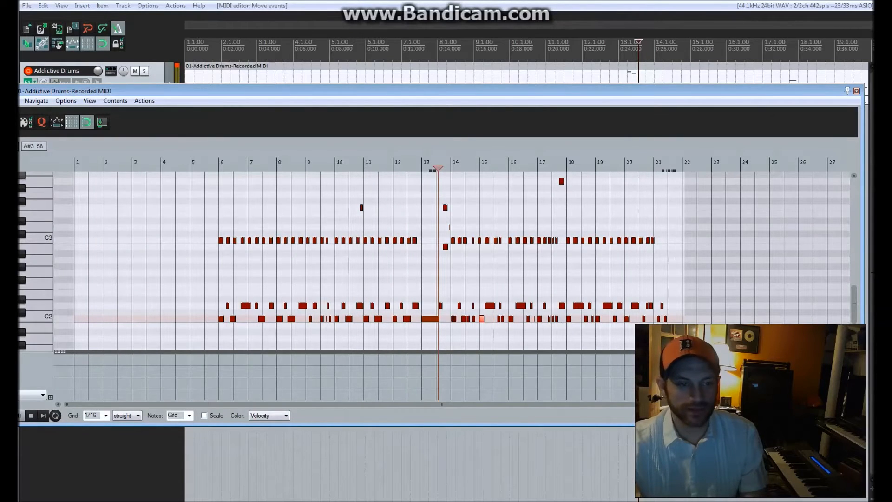
Shrink the drum part's MIDI editor window and close it to return to the arrangement.
key(space)
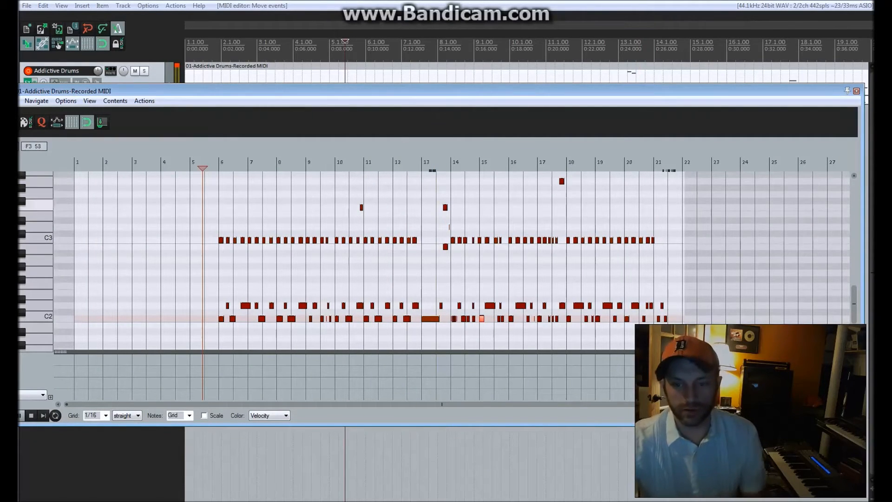
drag(864, 425, 791, 405)
key(Escape)
scroll(526, 278, down, 4)
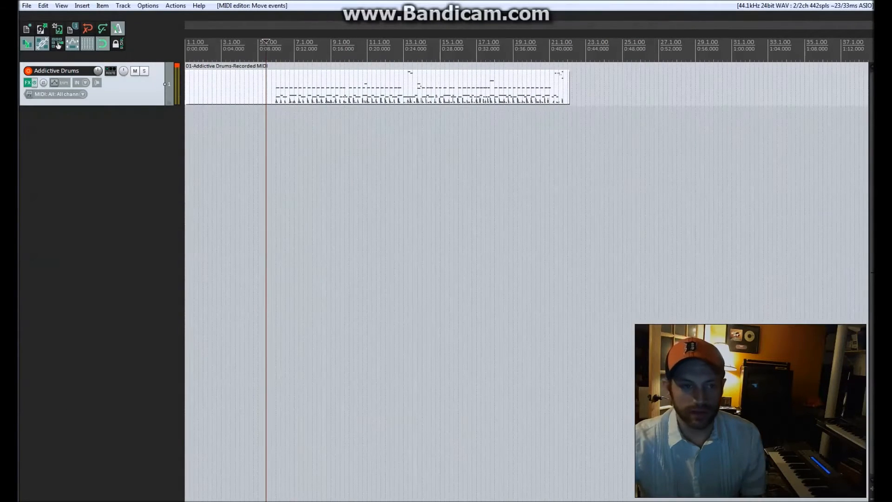
Trim the empty bars before the drum part, shift it to bar 7, trim its end to bar 23, and play its opening.
drag(186, 88, 316, 83)
click(289, 88)
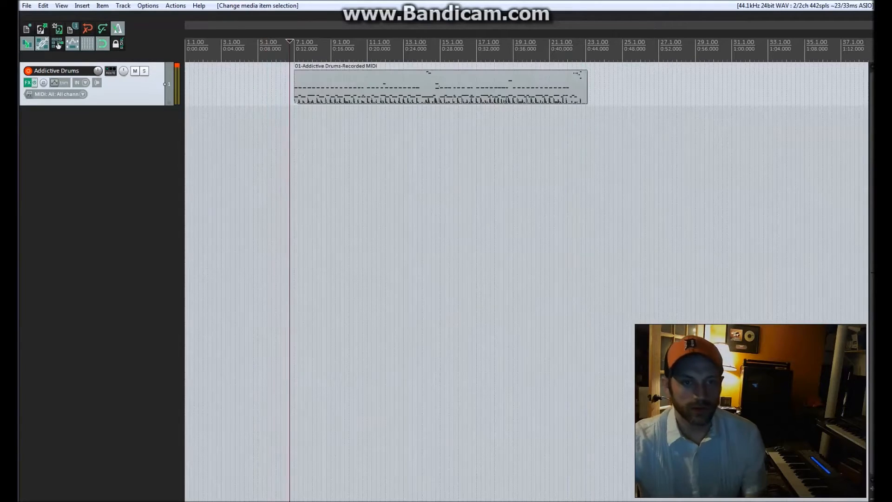
key(space)
drag(588, 88, 585, 87)
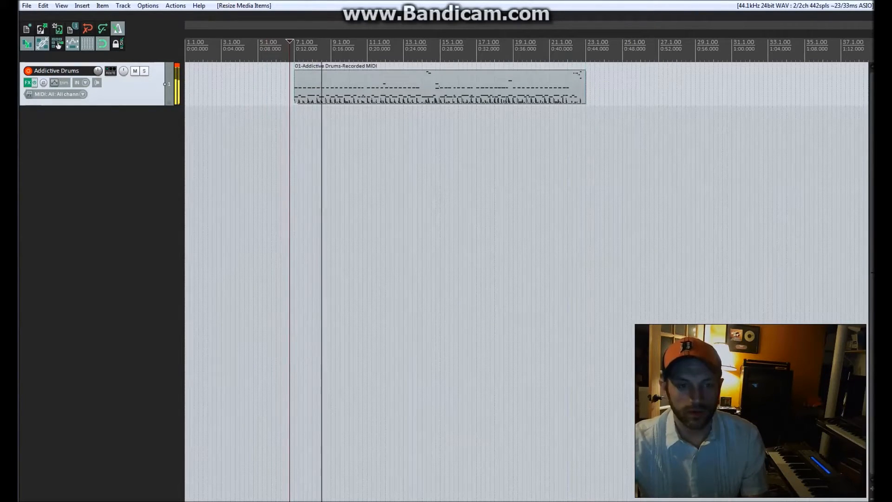
key(space)
Insert the OB-XTREME virtual instrument on a new track, declining the extra voice output tracks.
right_click(92, 129)
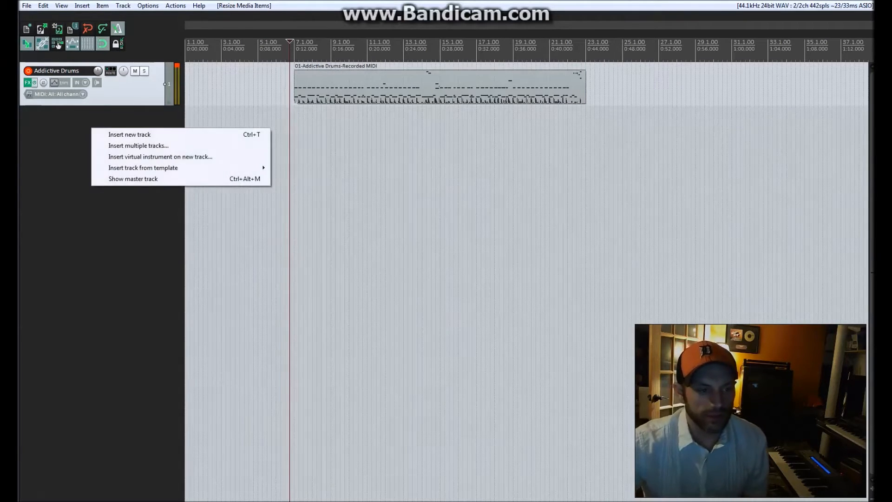
click(160, 156)
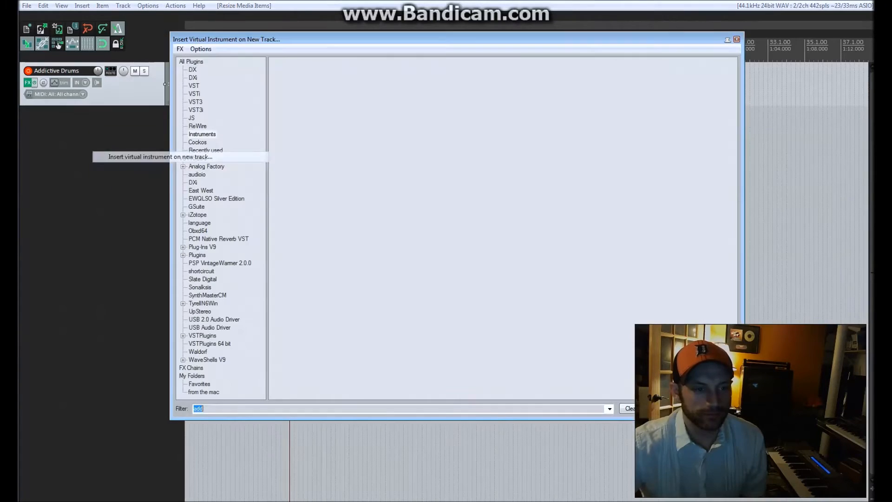
key(BackSpace)
text(ob)
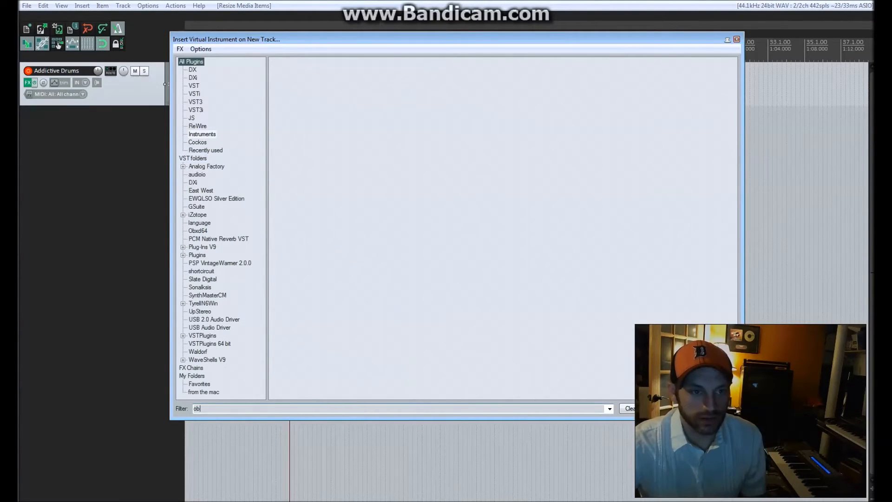
double_click(293, 68)
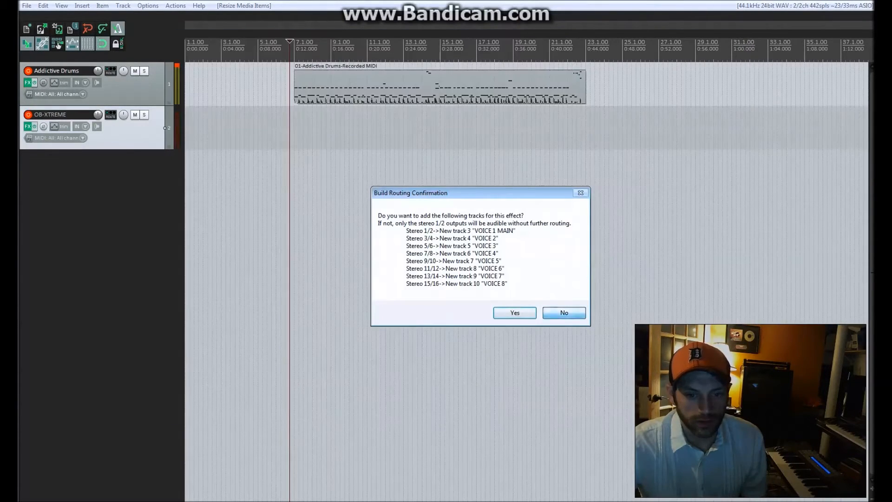
key(n)
Load program 61, PHAT BASS, in the OB-Xtreme synth.
drag(307, 103, 415, 124)
click(315, 138)
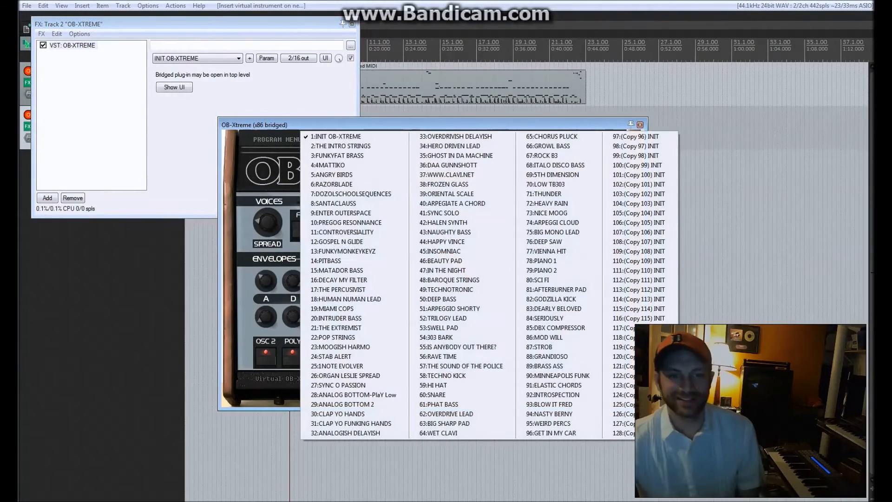
click(439, 405)
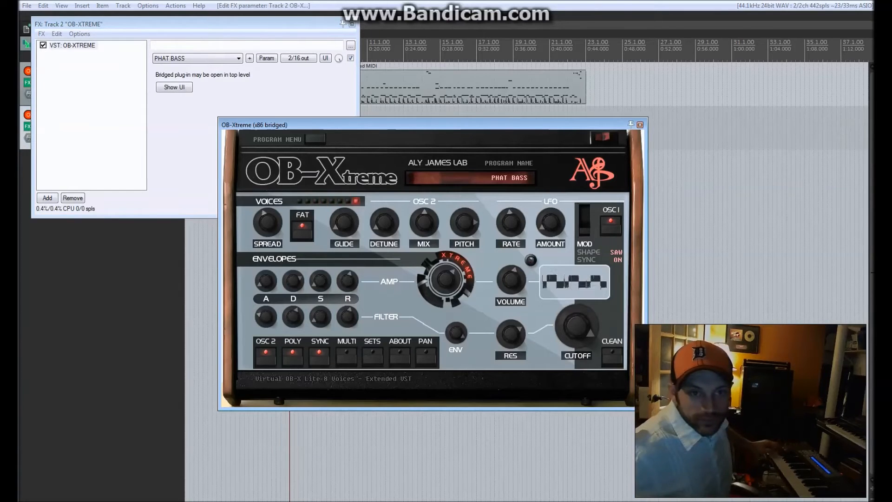
Disarm the Addictive Drums track, turn down OB-Xtreme's filter cutoff, and close the plug-in windows.
key(Escape)
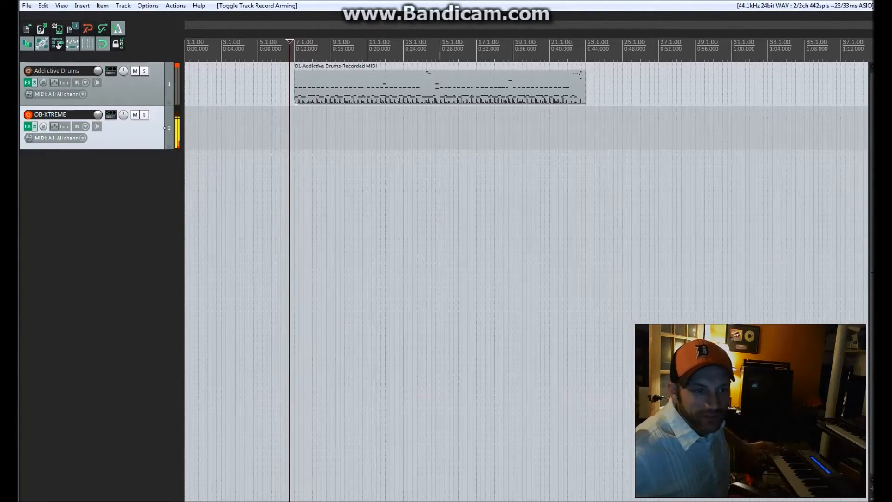
key(f)
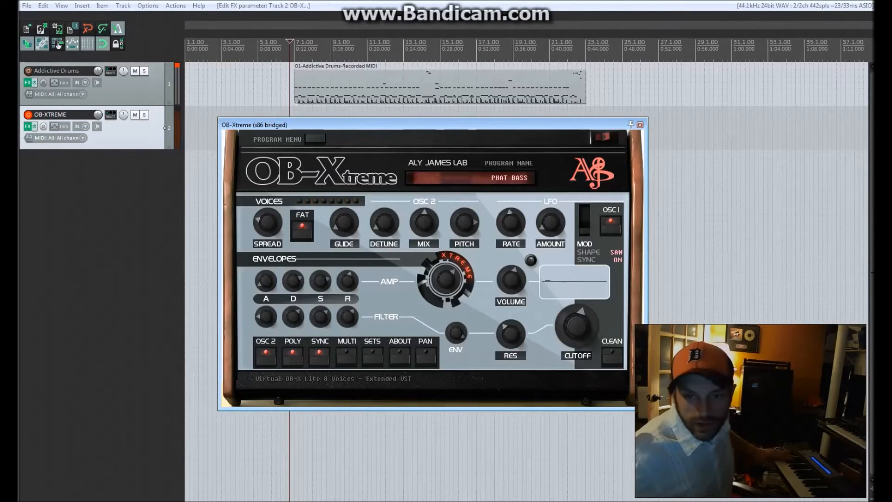
click(640, 124)
click(354, 24)
click(280, 50)
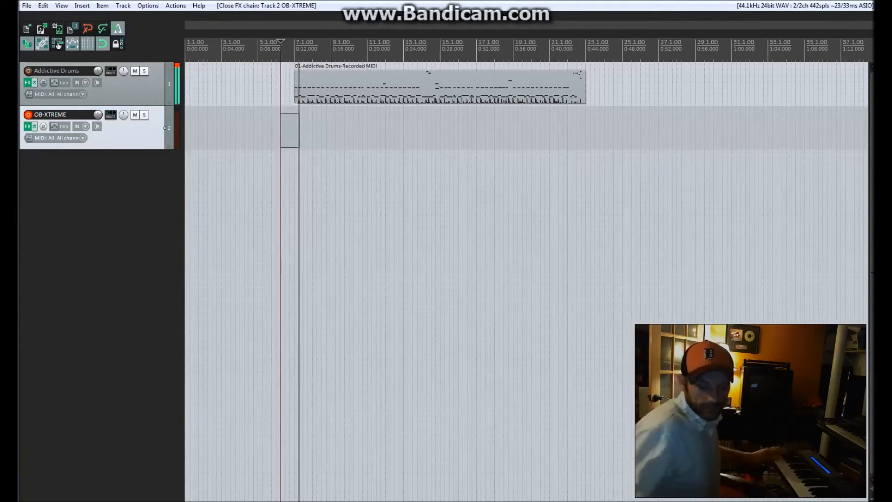
key(space)
click(581, 312)
key(Return)
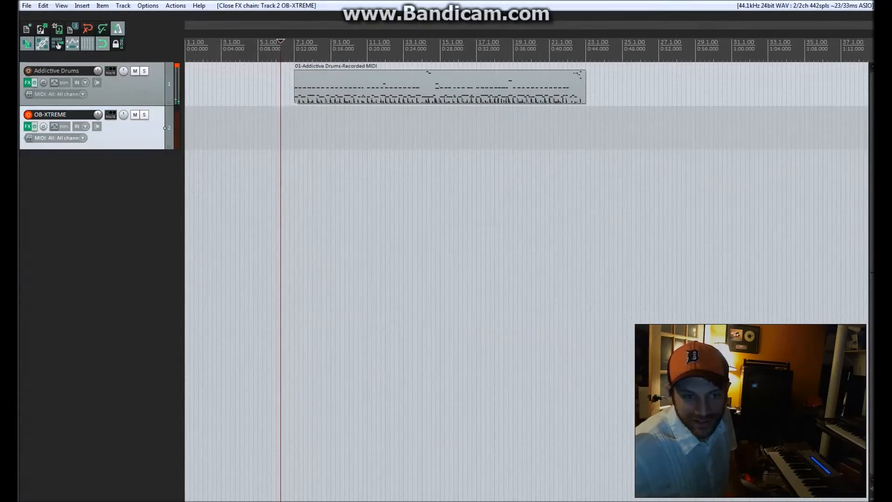
Record a MIDI bass take on the OB-XTREME track from bar 6 to the end of the drums and save it.
click(276, 264)
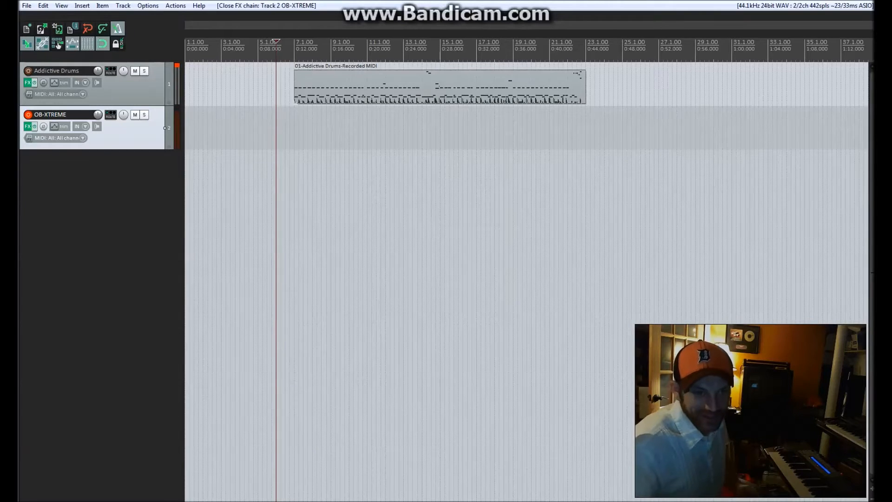
key(ctrl+r)
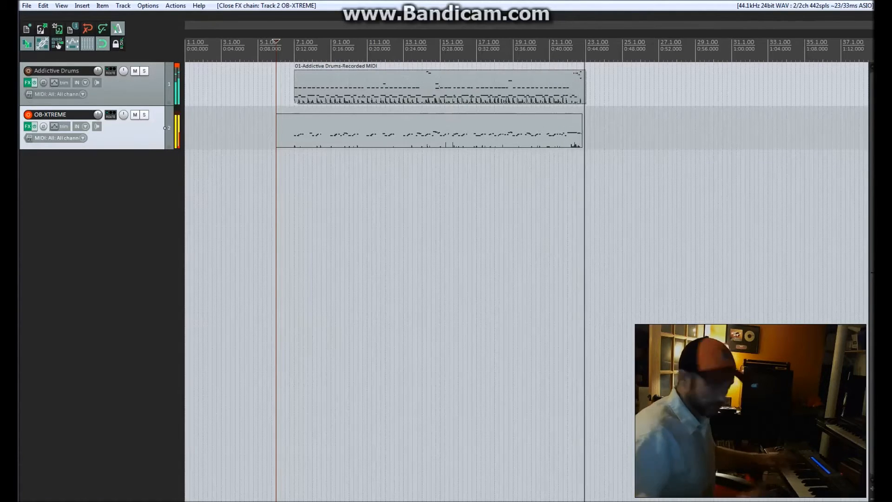
key(space)
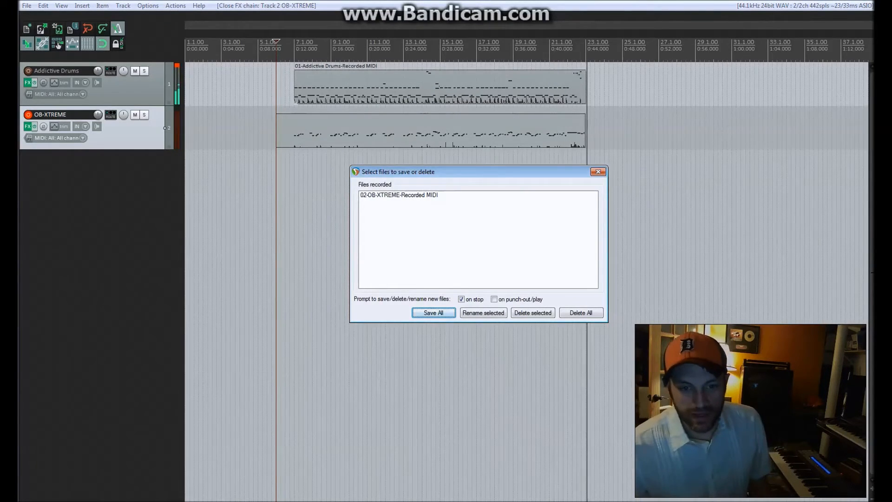
key(Return)
Shift all bass notes slightly later so the first one starts at bar 7, and quantize them to the grid.
double_click(307, 132)
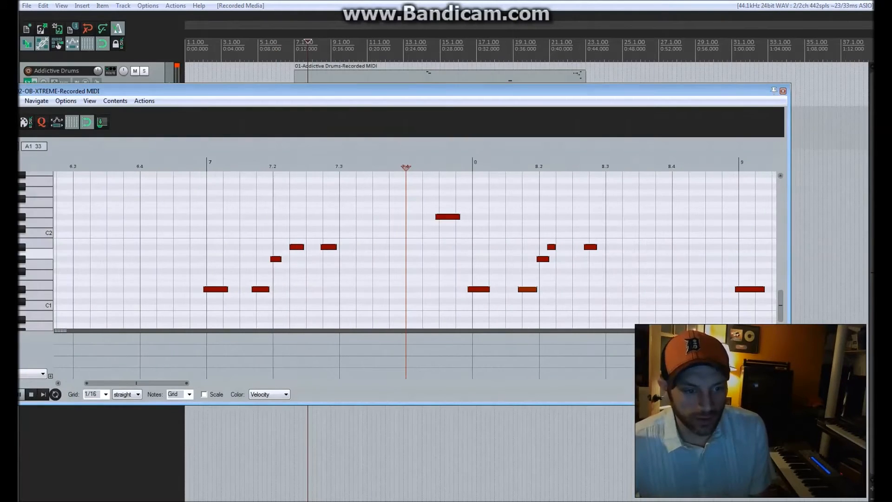
key(ctrl+a)
drag(215, 289, 218, 289)
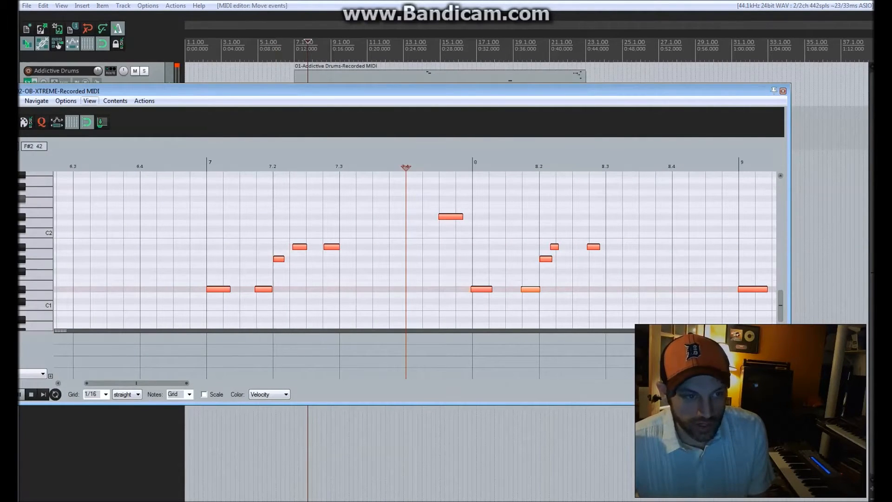
key(q)
key(Return)
Play back the quantized bass part from just before bar 7 and follow its notes through to the end.
click(190, 191)
key(space)
scroll(479, 192, down, 1)
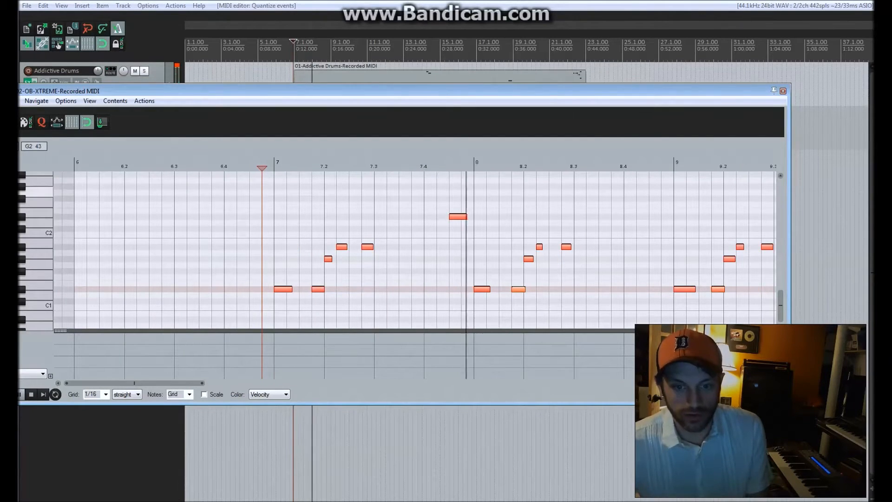
scroll(418, 251, down, 1)
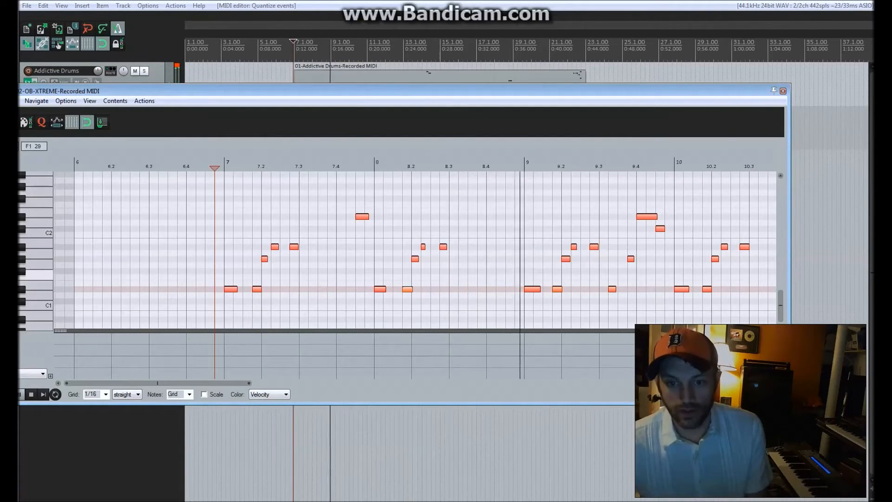
scroll(418, 251, down, 1)
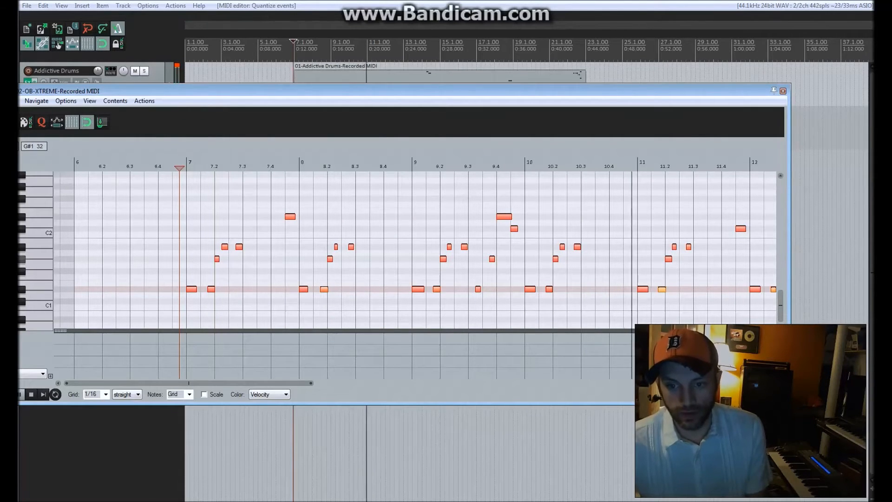
scroll(418, 251, down, 1)
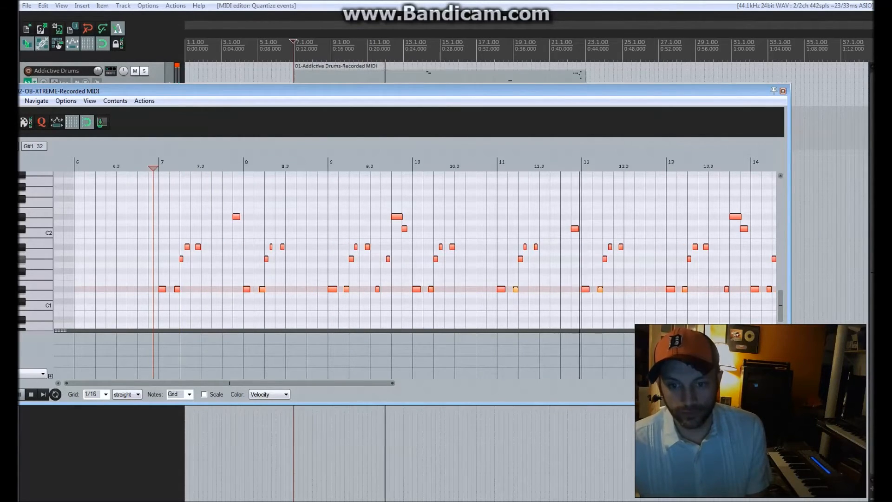
scroll(418, 251, down, 1)
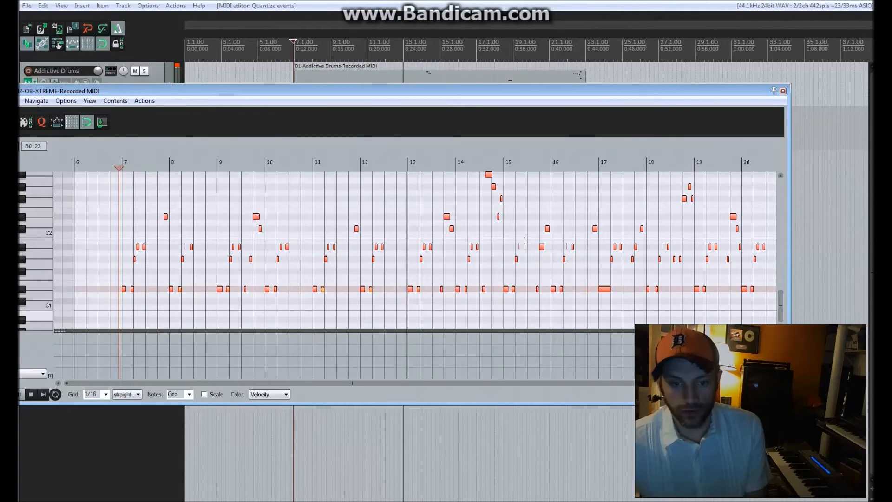
scroll(419, 251, up, 2)
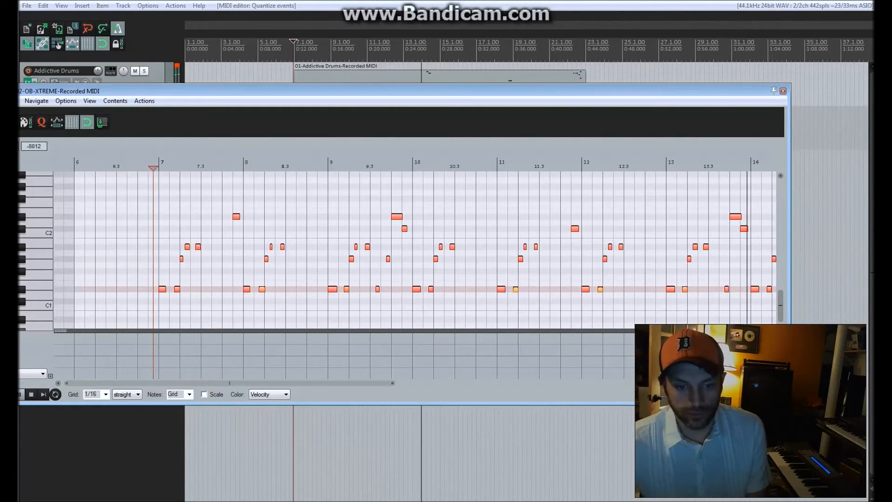
drag(381, 384, 480, 383)
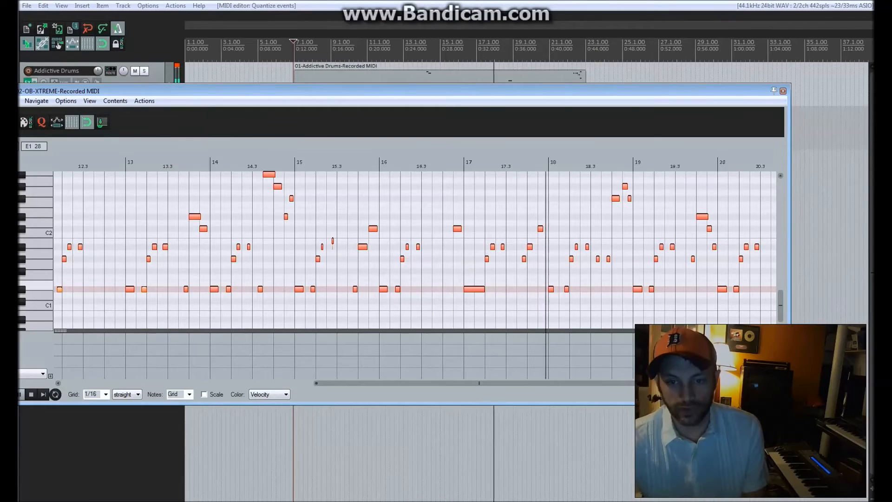
drag(479, 383, 552, 383)
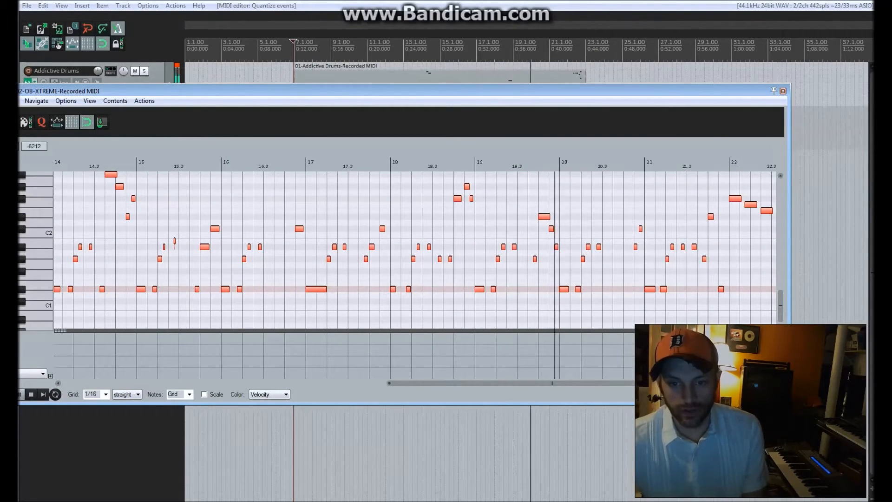
drag(553, 383, 581, 383)
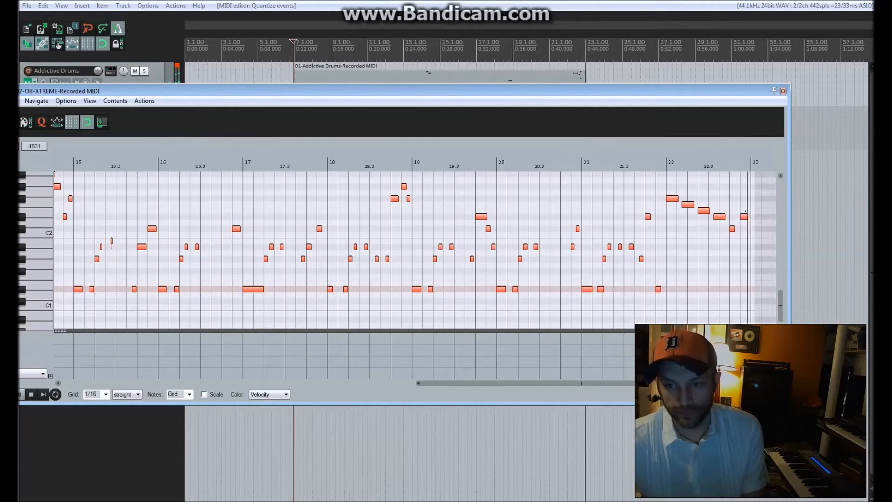
Delete the stray very short note just before bar 23 and the B1 note just before beat 15.3.
click(738, 205)
key(Delete)
scroll(450, 211, down, 3)
click(244, 165)
scroll(244, 165, up, 5)
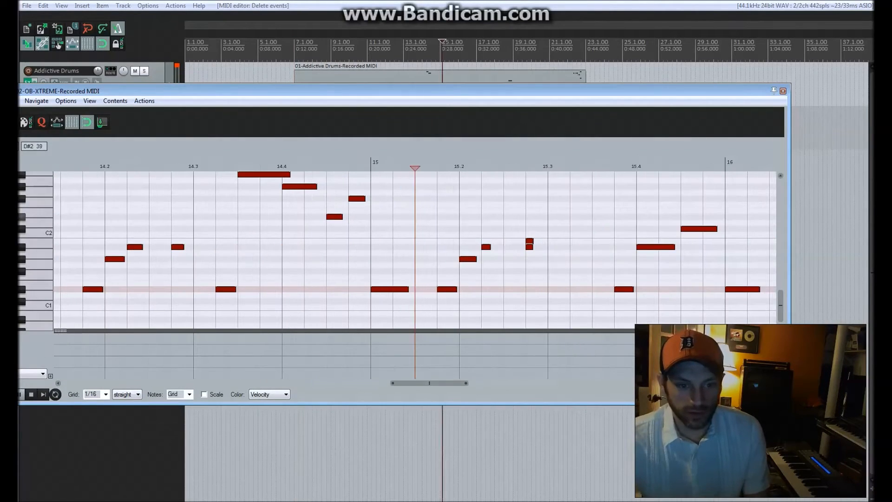
key(space)
key(space)
click(529, 247)
click(530, 241)
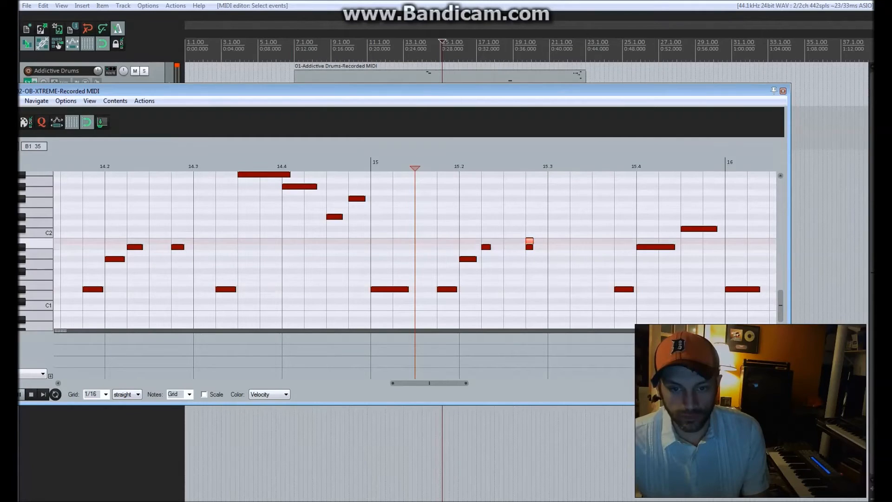
Lengthen the short A#1 note so it ends at beat 15.3, and play back that passage.
drag(533, 247, 548, 248)
click(349, 166)
key(space)
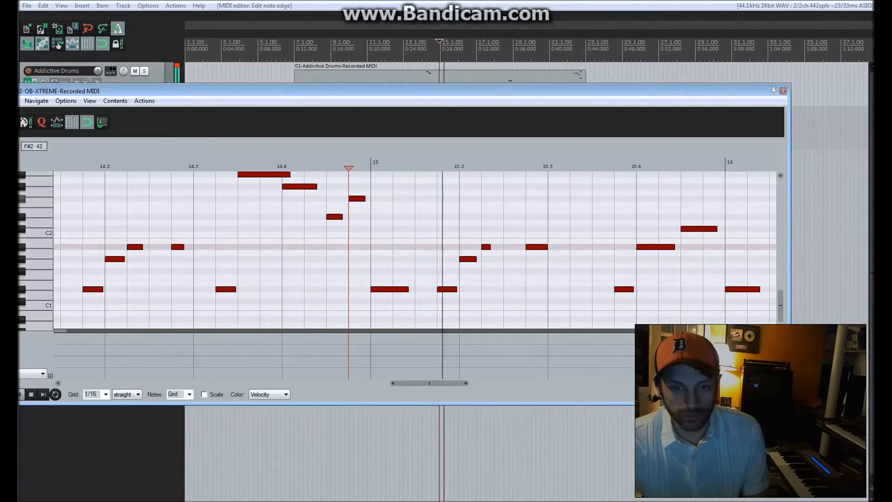
scroll(475, 181, down, 3)
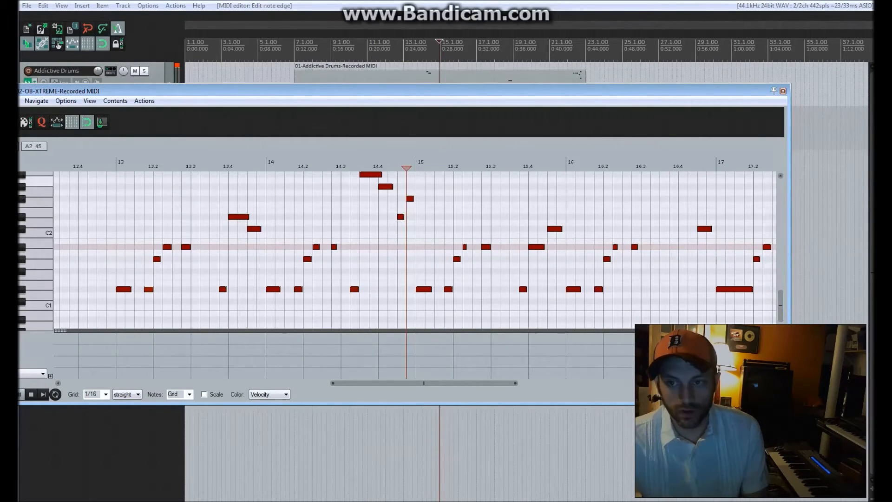
Close the MIDI editor and trim the start of the bass item to bar 7, in line with the drums.
key(Escape)
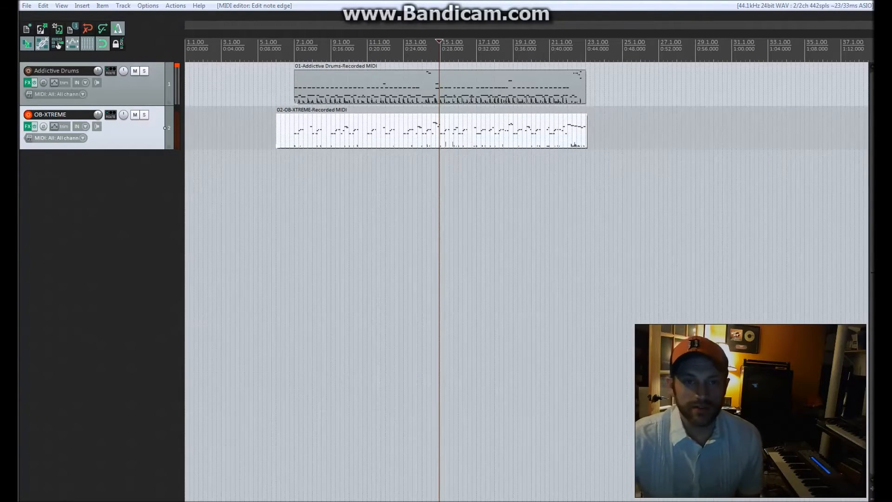
click(290, 209)
drag(277, 146, 294, 145)
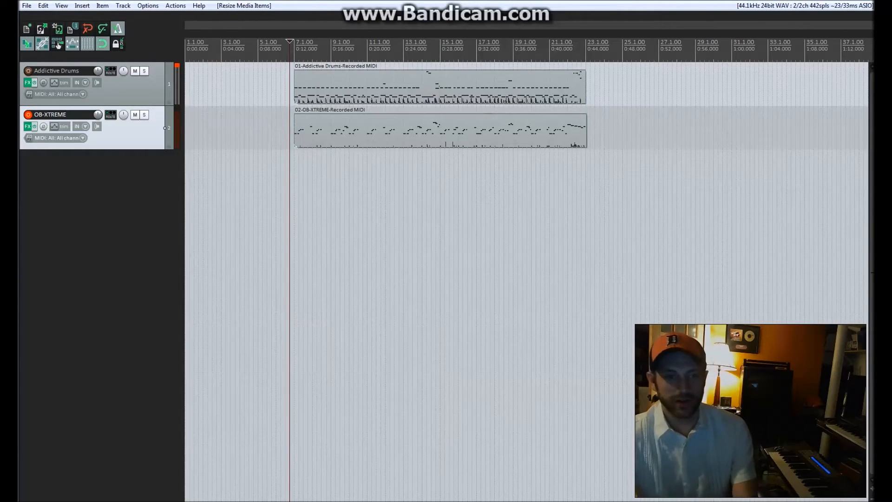
Insert the WAVESTATION virtual instrument on a new track.
right_click(83, 177)
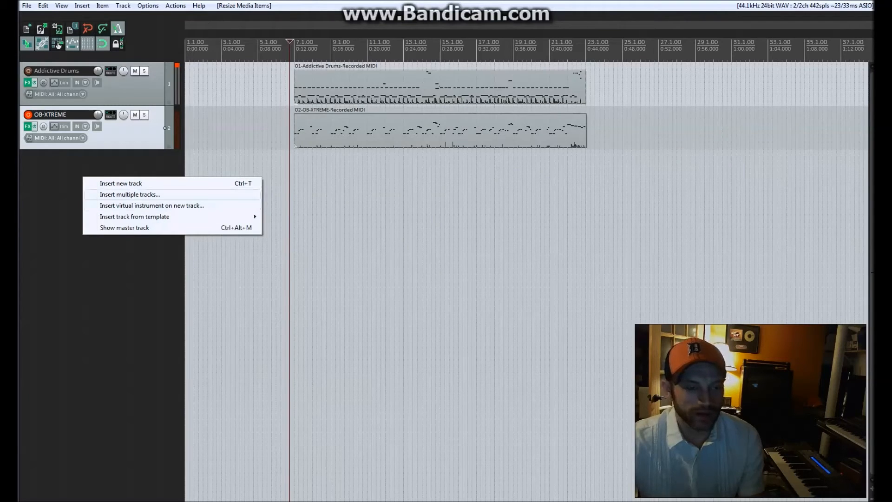
click(151, 205)
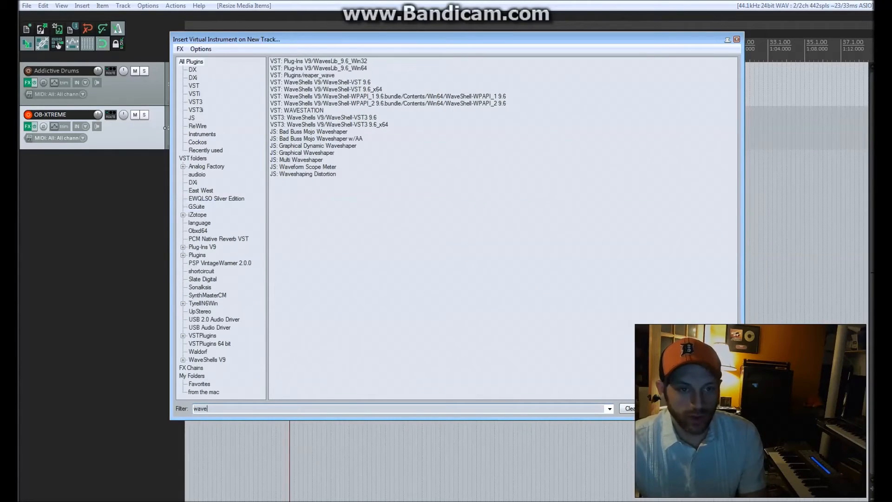
key(Return)
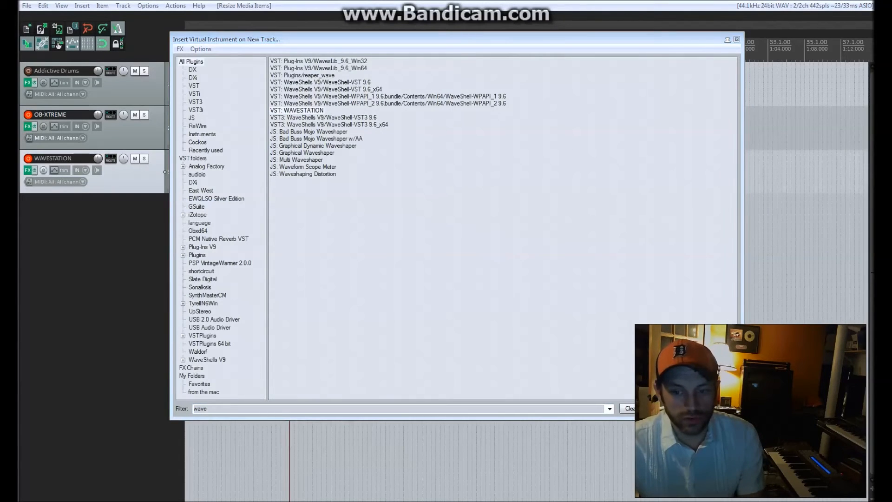
key(Return)
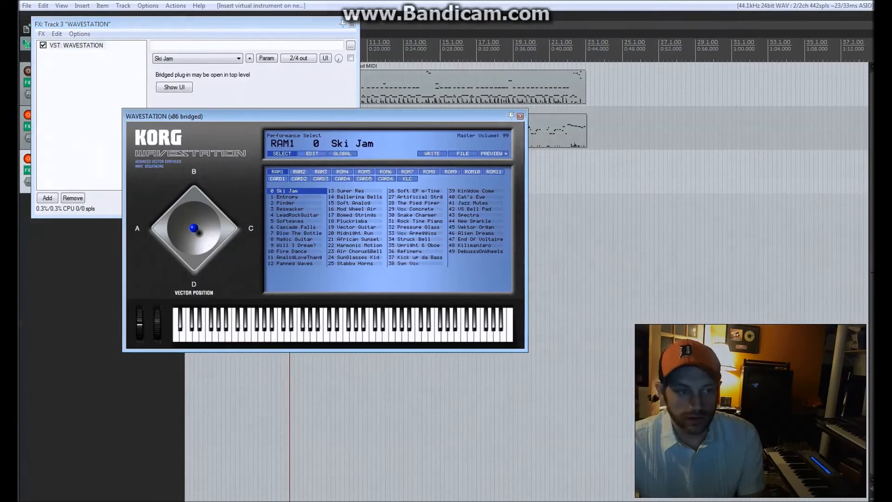
Load the Vox Concrete performance, close the WAVESTATION track's FX chain and move the synth window clear of the tracks.
double_click(441, 211)
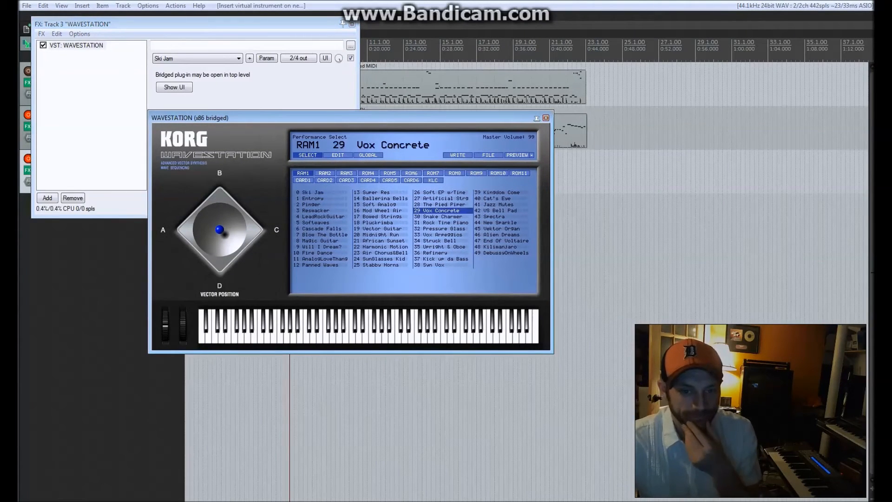
click(352, 24)
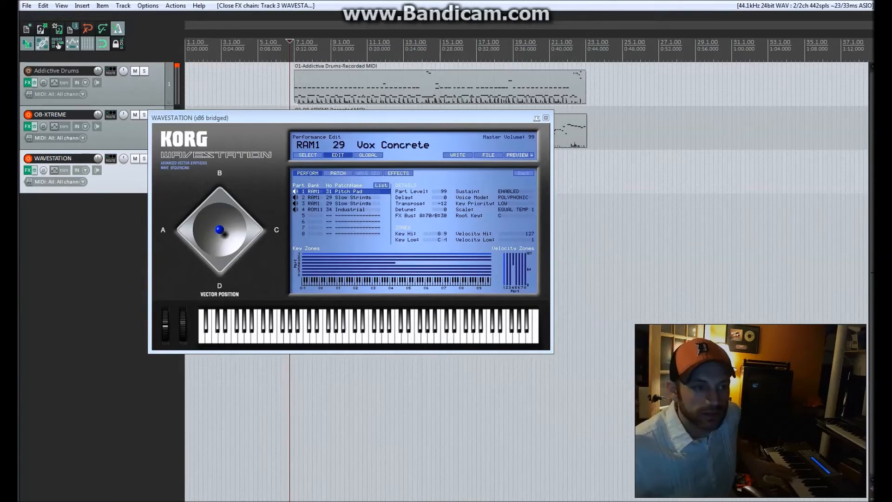
drag(297, 117, 477, 185)
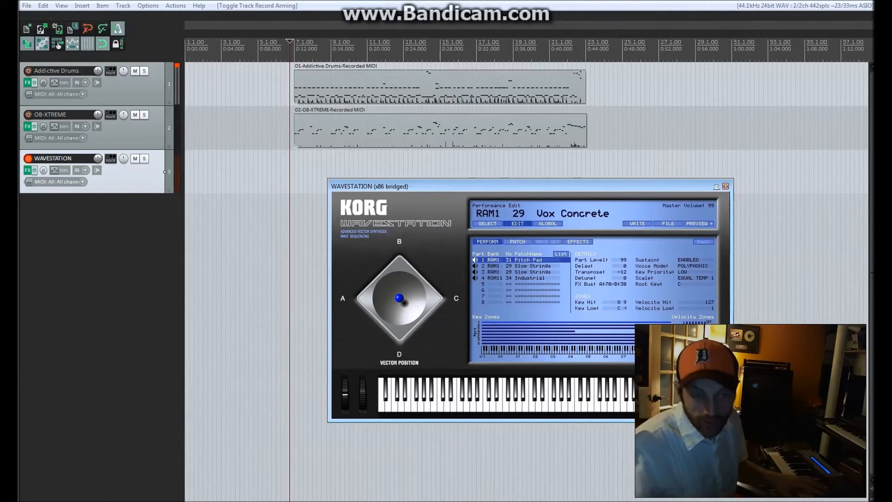
Record a sustained WAVESTATION part over the drums and bass from just before bar 6, raising its track volume, and save the take.
click(272, 42)
key(space)
key(ctrl+r)
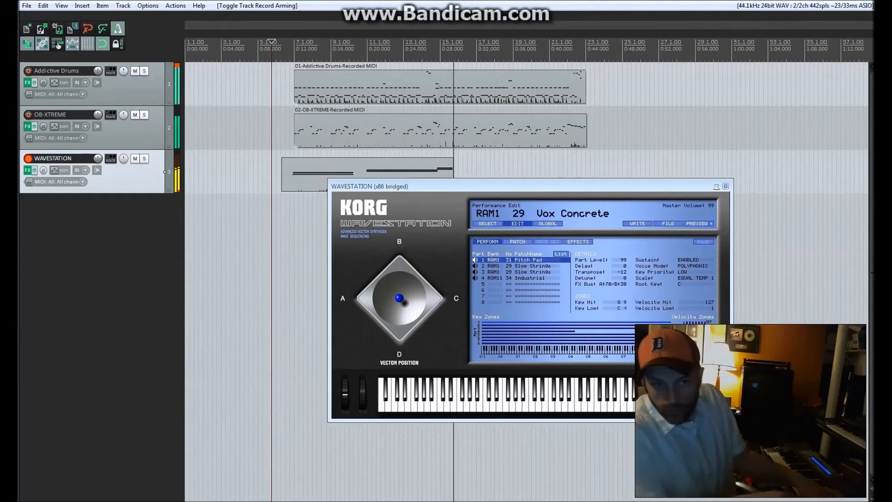
drag(97, 158, 97, 154)
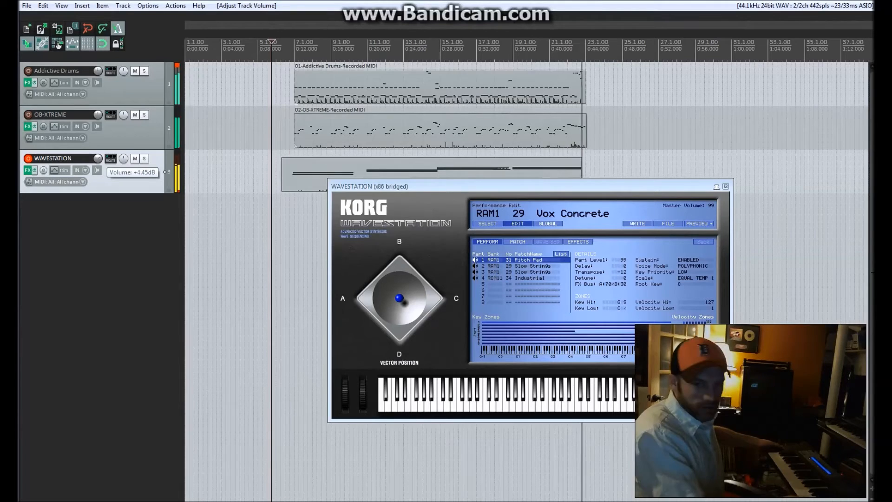
key(space)
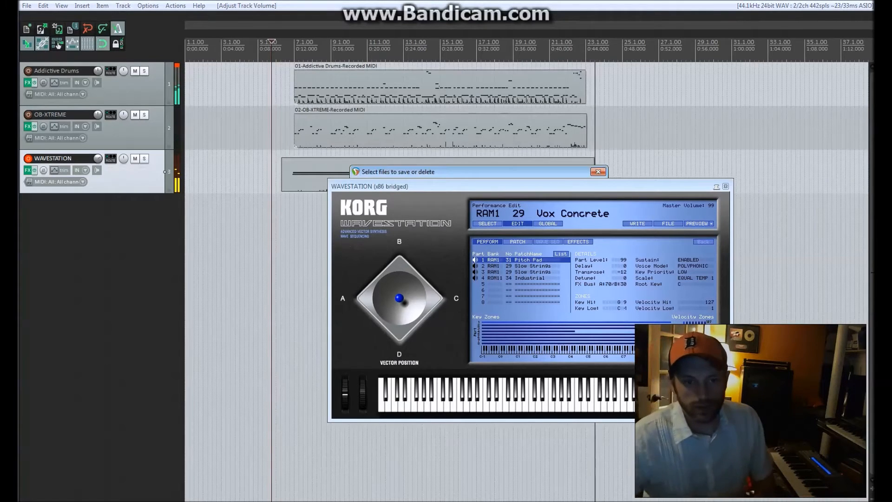
drag(465, 187, 694, 308)
click(434, 313)
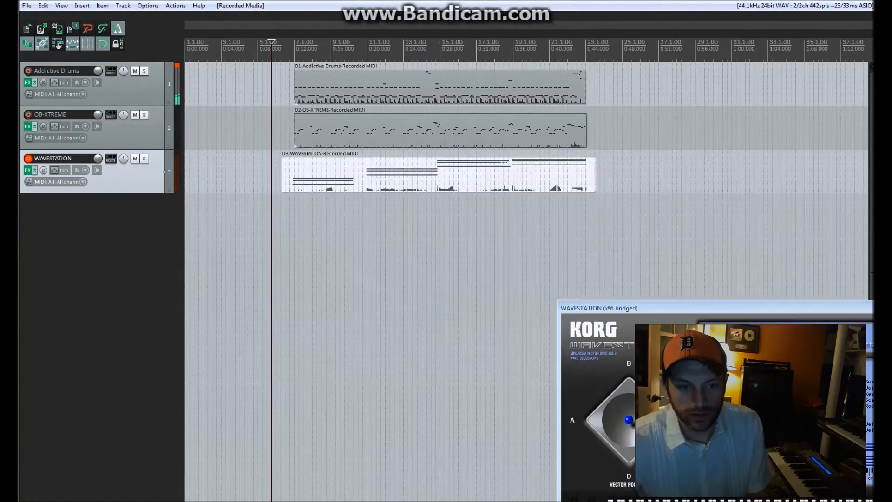
Play back from just before bar 7 while trimming the WAVESTATION item's start to that point and its end to the bass item's end.
click(290, 233)
key(space)
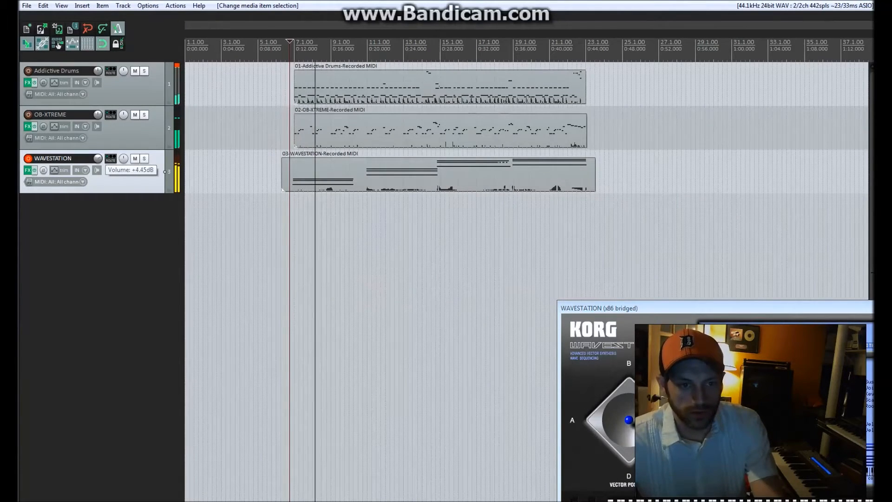
drag(282, 164, 293, 164)
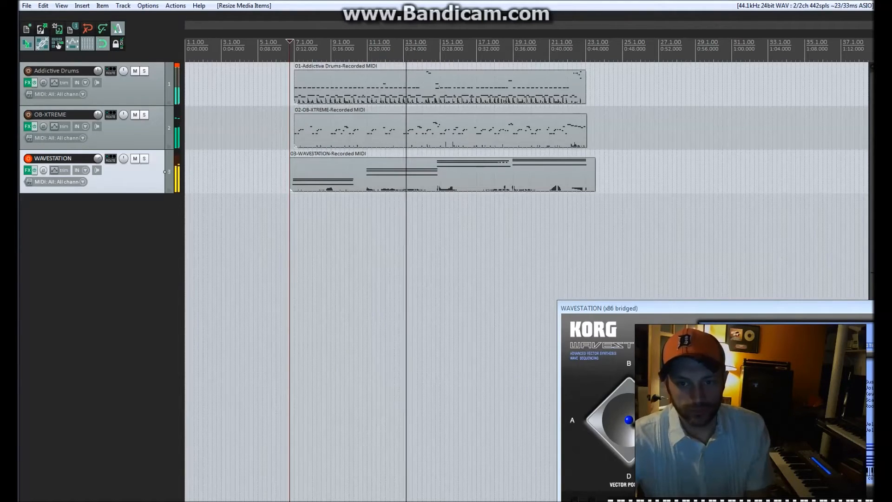
drag(595, 174, 587, 174)
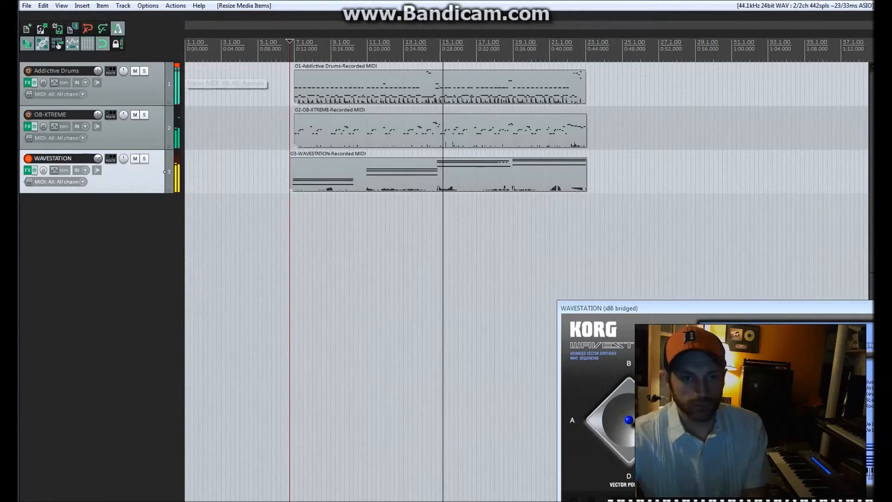
key(space)
click(285, 51)
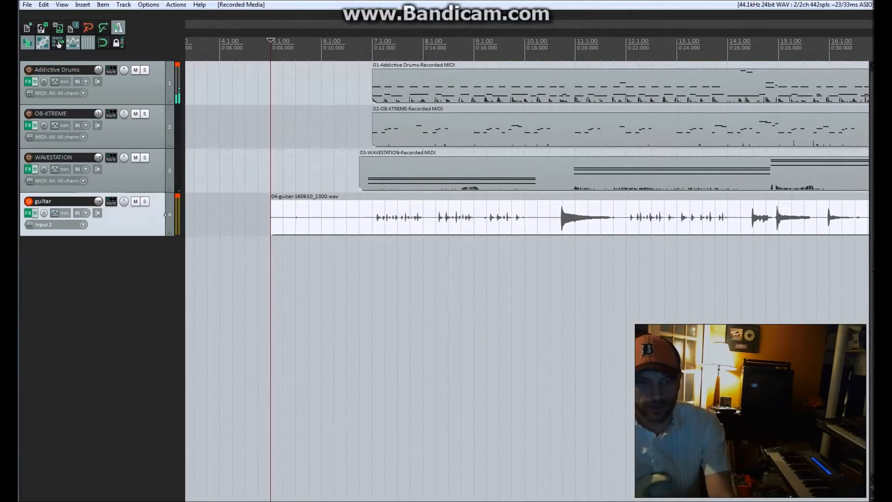
Shift the guitar recording slightly later to align its notes with the other tracks around bar 12.
click(374, 278)
click(635, 279)
scroll(635, 278, up, 6)
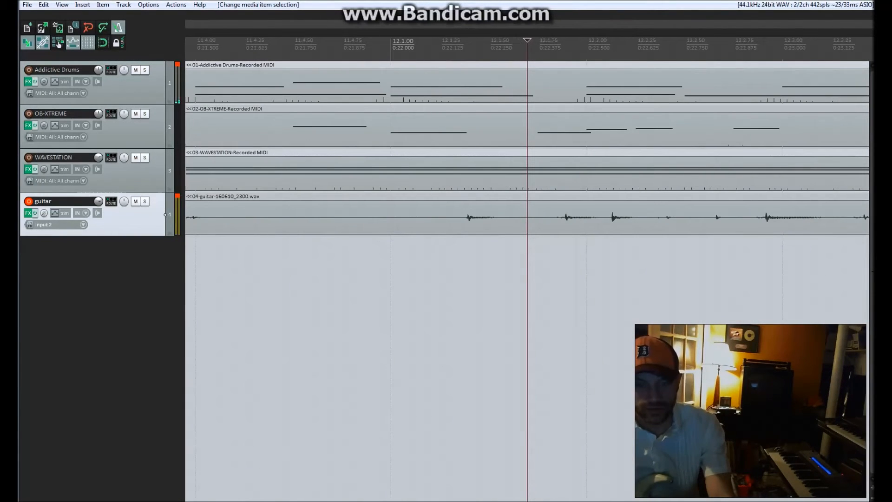
scroll(524, 217, down, 3)
click(525, 217)
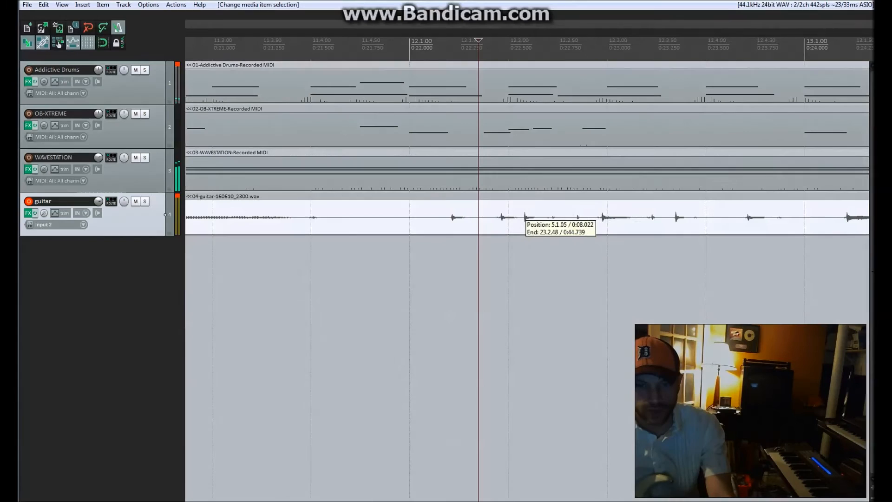
drag(525, 217, 531, 218)
Play back the shifted guitar with the other tracks from bar 12 to check its timing.
key(space)
scroll(531, 217, down, 3)
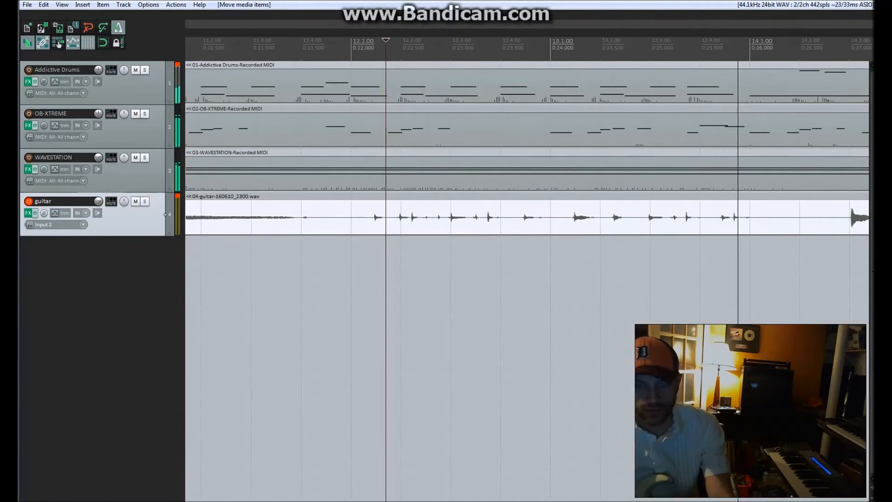
scroll(528, 218, down, 2)
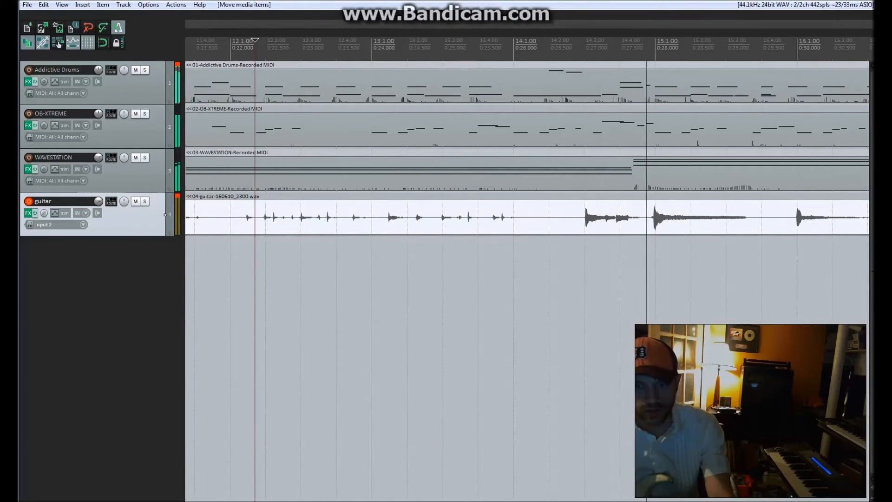
scroll(527, 218, down, 4)
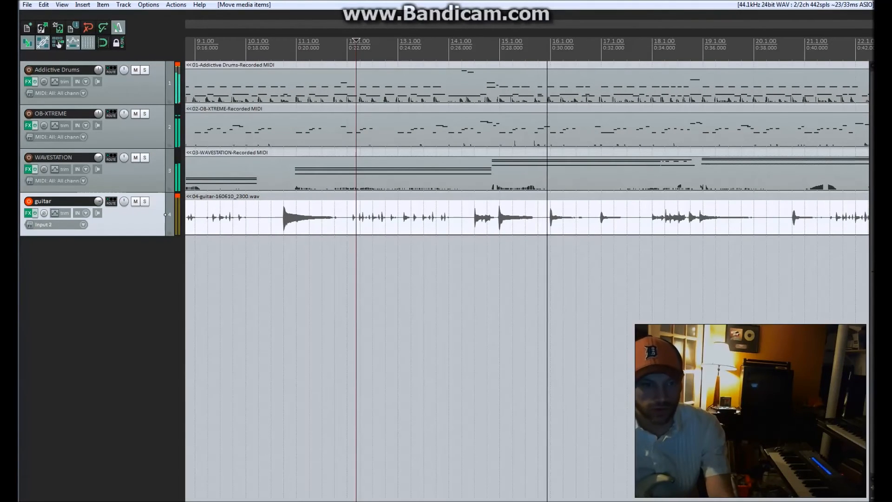
scroll(527, 217, down, 1)
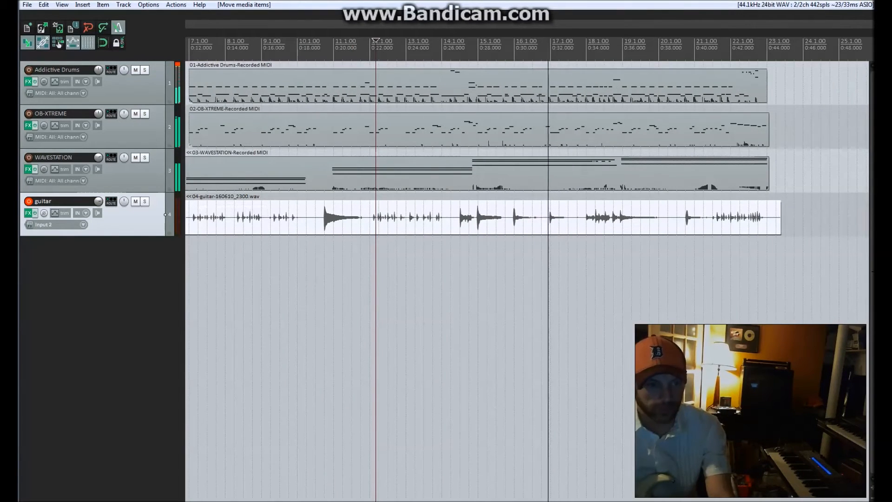
scroll(528, 217, down, 1)
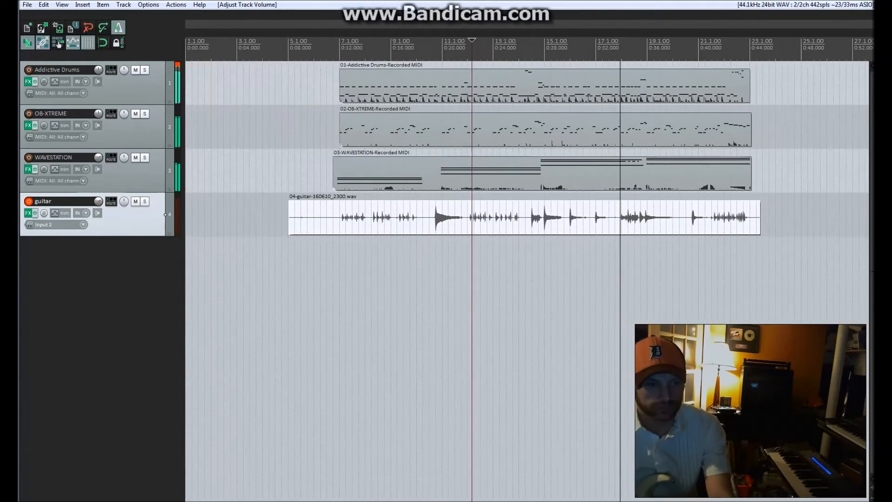
Stop playback and trim the start of the guitar item to just before bar 7, in line with the WAVESTATION item.
key(space)
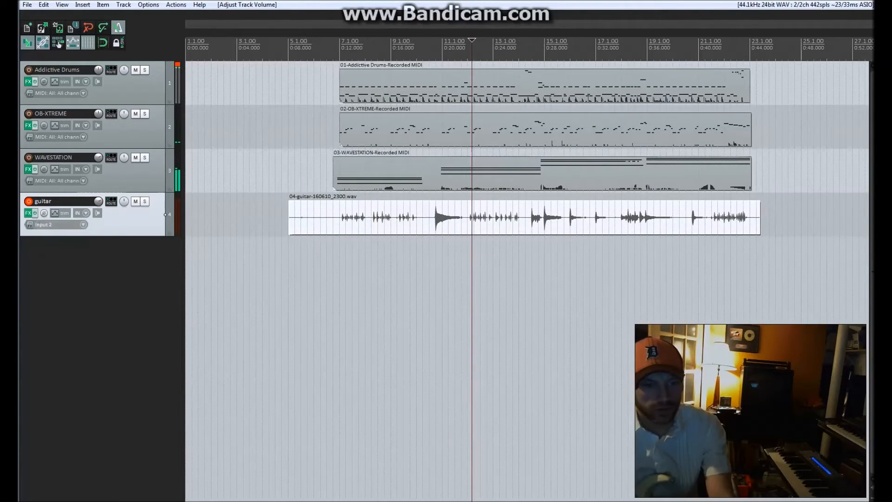
drag(288, 217, 333, 217)
click(340, 217)
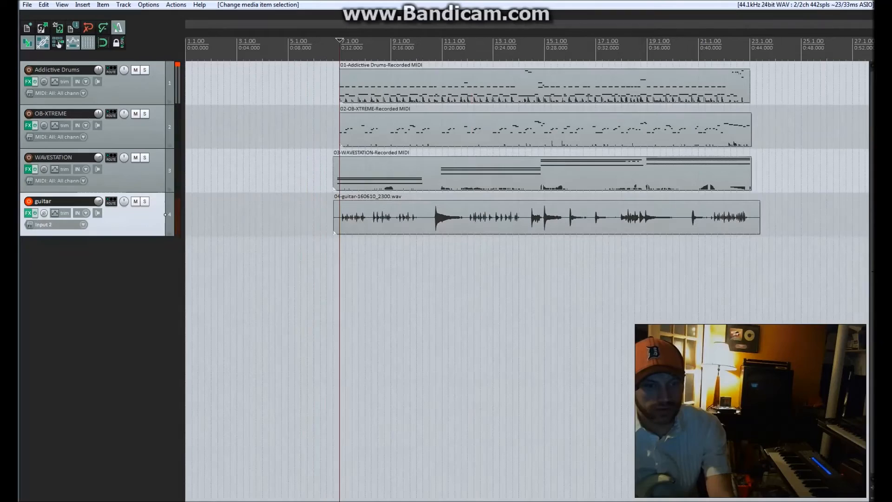
Set the low-shelf frequency of the guitar track's ReaEQ to 290 Hz.
click(28, 212)
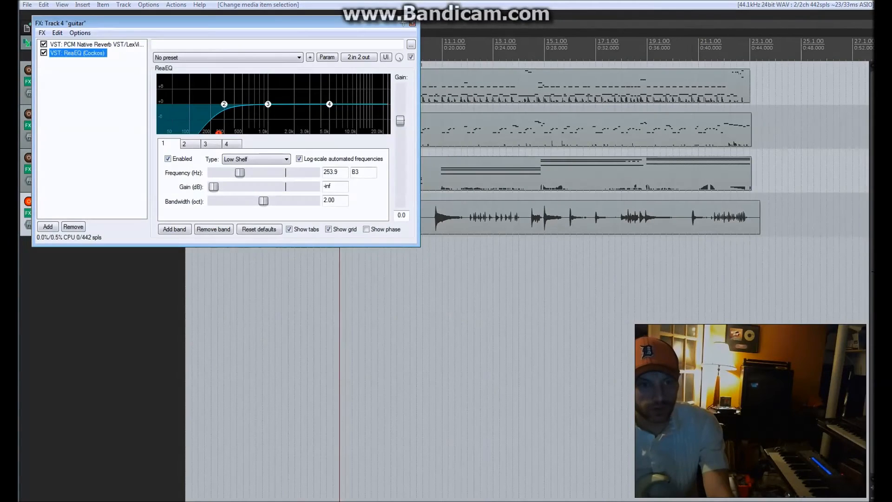
drag(219, 133, 222, 133)
Show the guitar's Vintage Plate reverb while playing from just after bar 5, and close the track's FX chain.
click(93, 45)
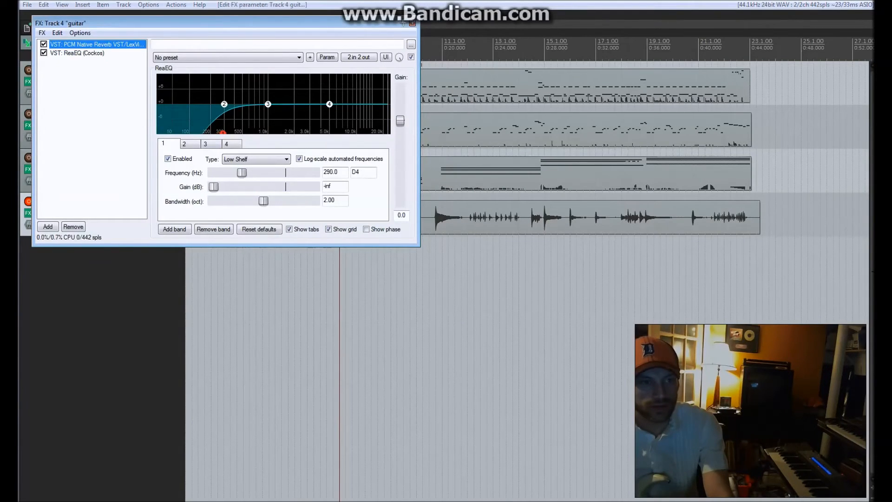
drag(376, 228, 375, 222)
click(298, 349)
key(space)
click(376, 221)
drag(210, 3, 654, 141)
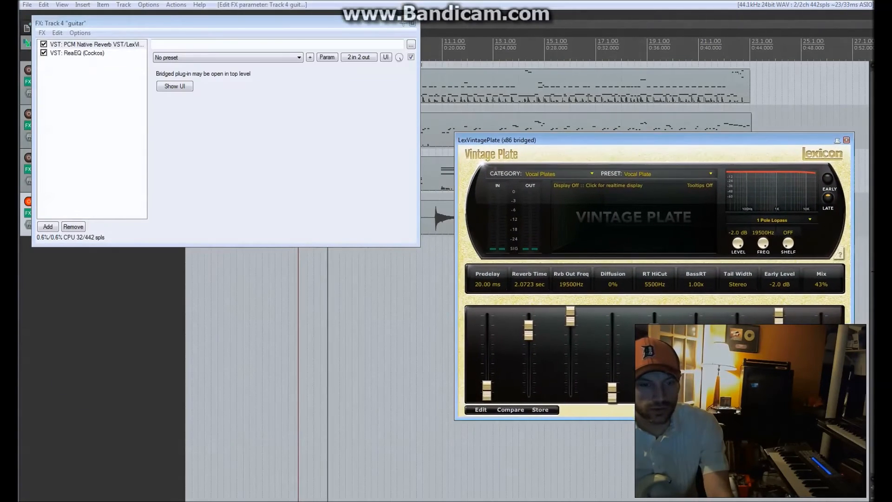
click(412, 23)
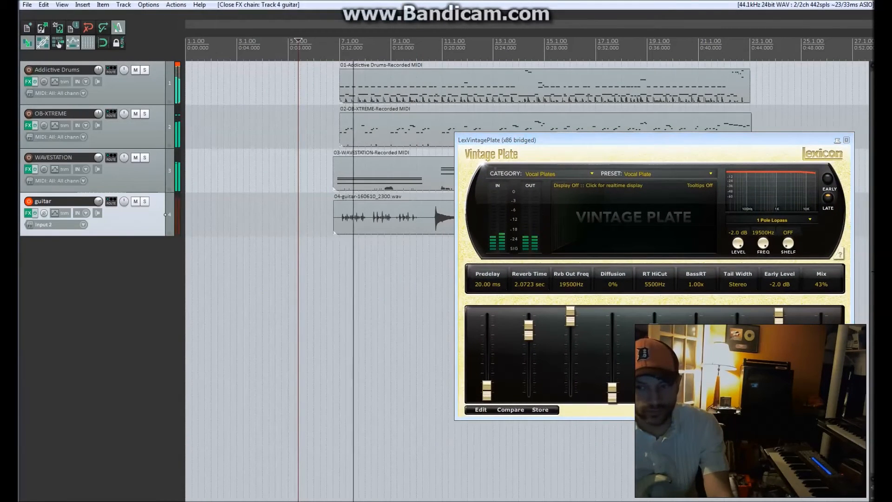
Lower the Vintage Plate mix to 21%, close the reverb, adjust the guitar track's volume and stop playback.
drag(821, 360, 821, 367)
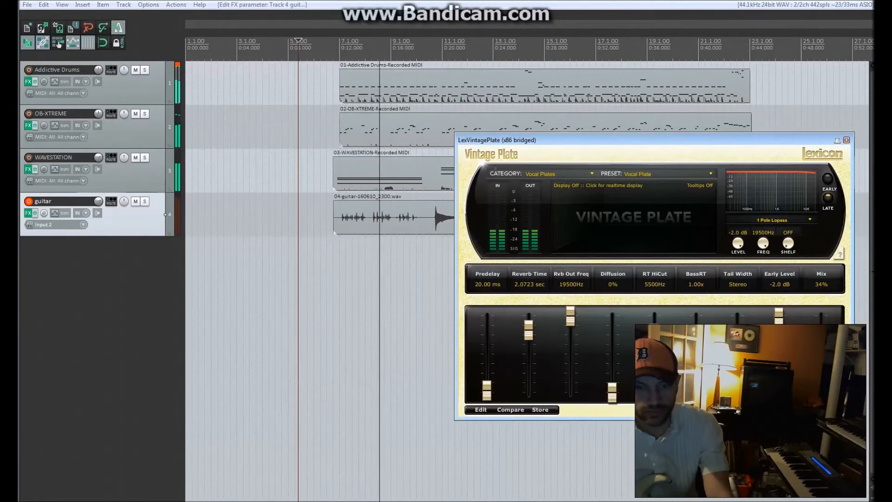
drag(821, 366, 821, 377)
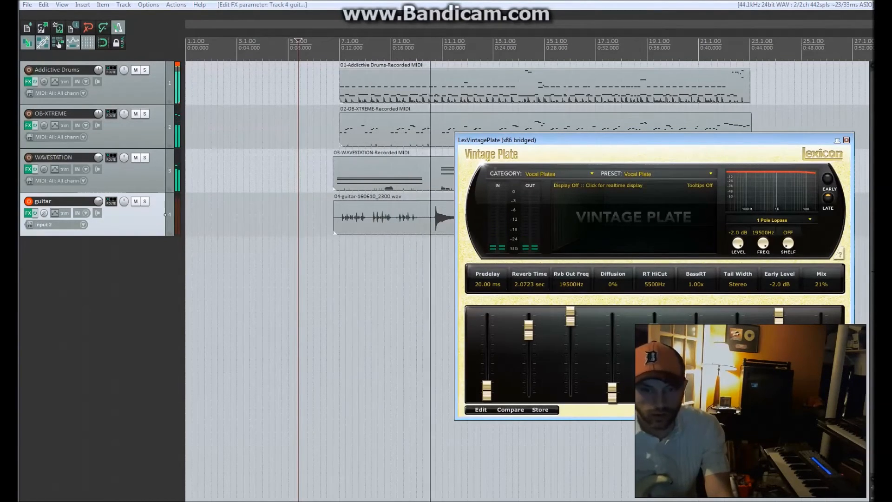
key(Escape)
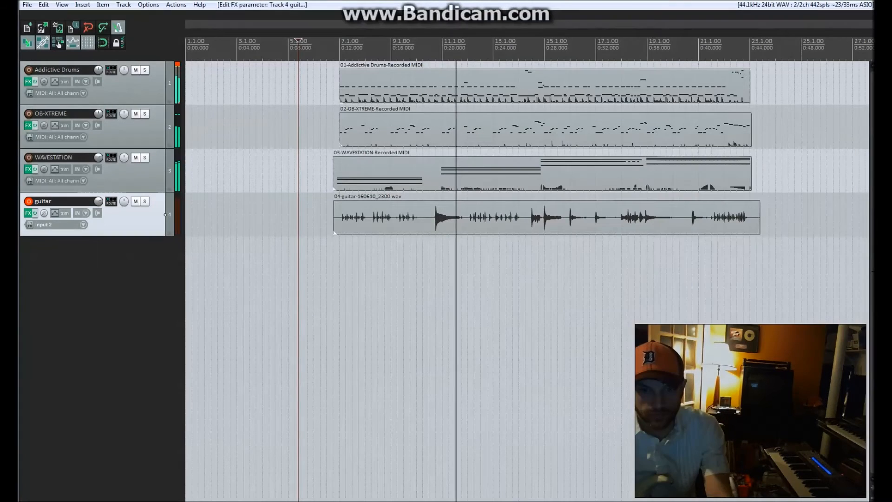
mouse_move(98, 202)
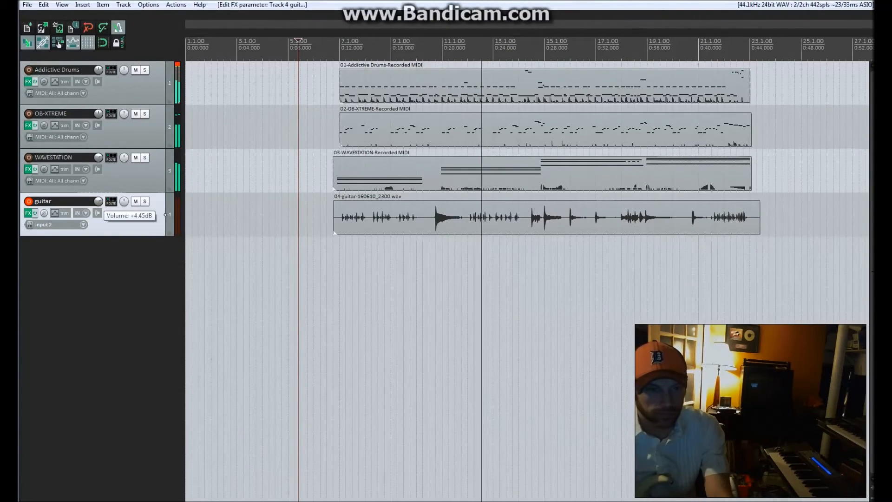
key(space)
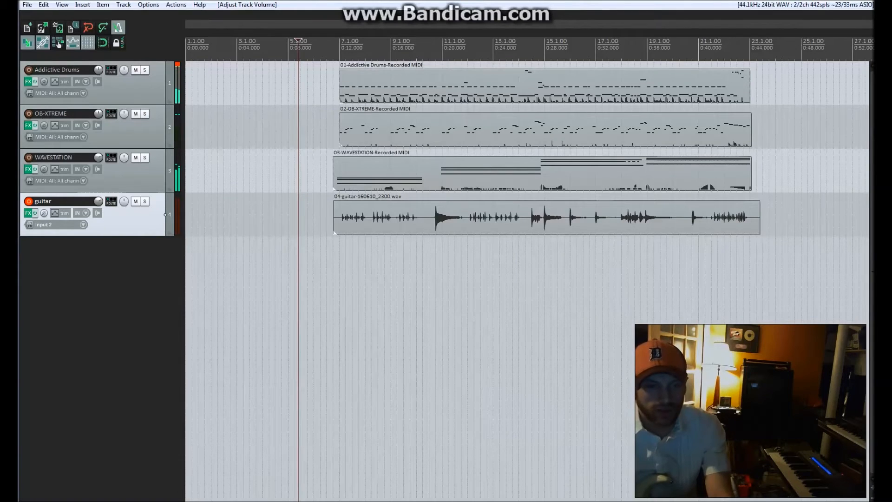
Nudge the guitar item very slightly later to align its notes with the drums and bass in bar 7.
click(338, 270)
scroll(338, 270, up, 10)
scroll(338, 269, down, 4)
click(617, 260)
scroll(617, 260, up, 5)
click(618, 215)
drag(618, 214, 619, 214)
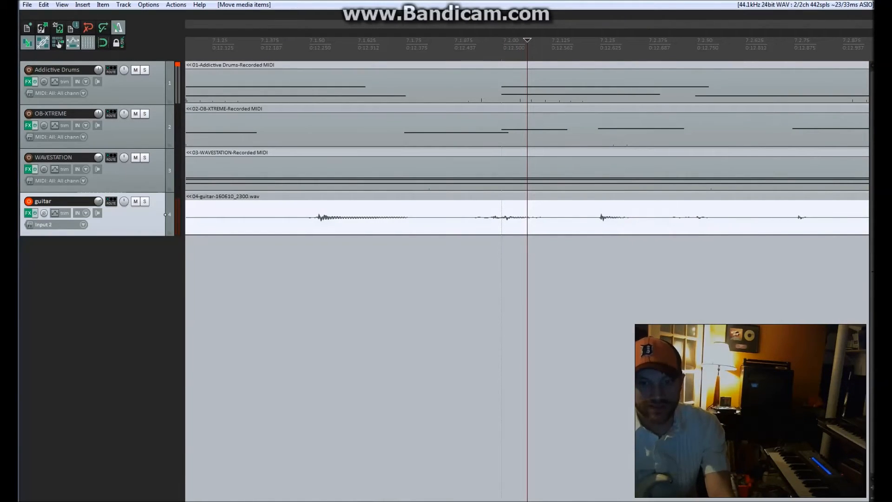
Play back the nudged guitar with the other tracks from just before beat 7.2.
click(483, 269)
key(space)
scroll(483, 269, down, 15)
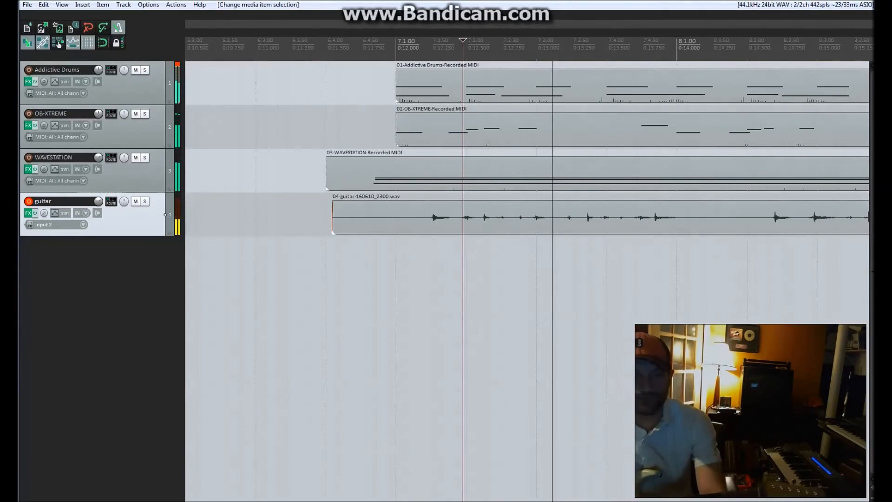
Trim both ends of the guitar item to match the other tracks, and place the edit cursor at the WAVESTATION item's start.
drag(594, 219, 588, 218)
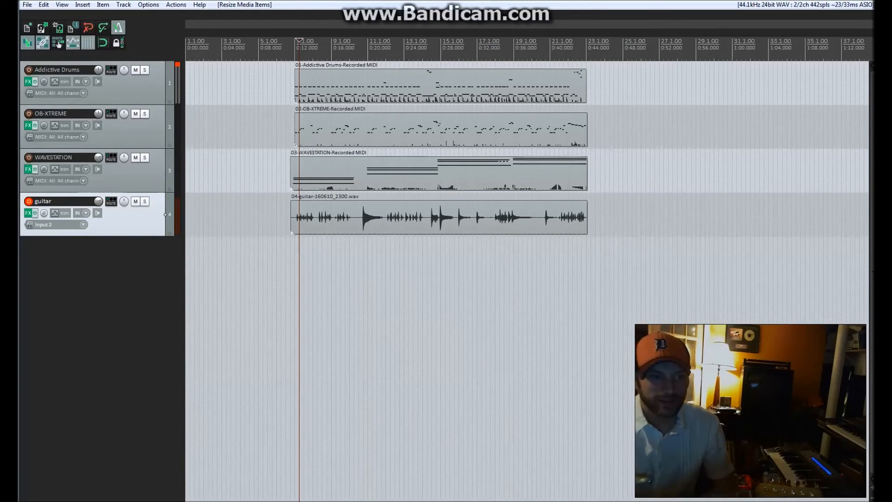
drag(292, 217, 294, 217)
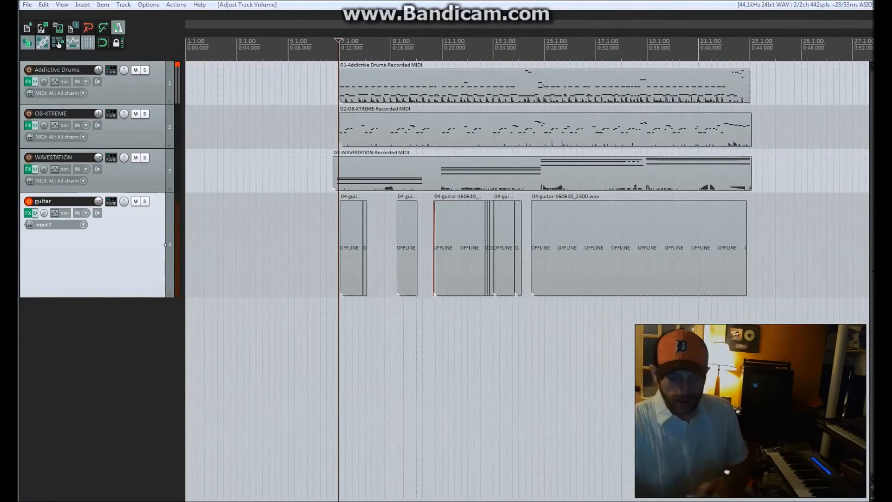
click(97, 371)
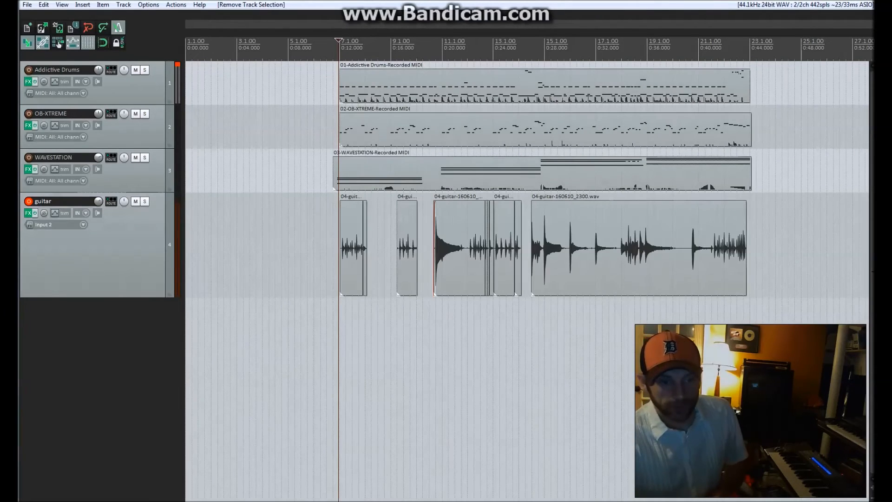
click(332, 347)
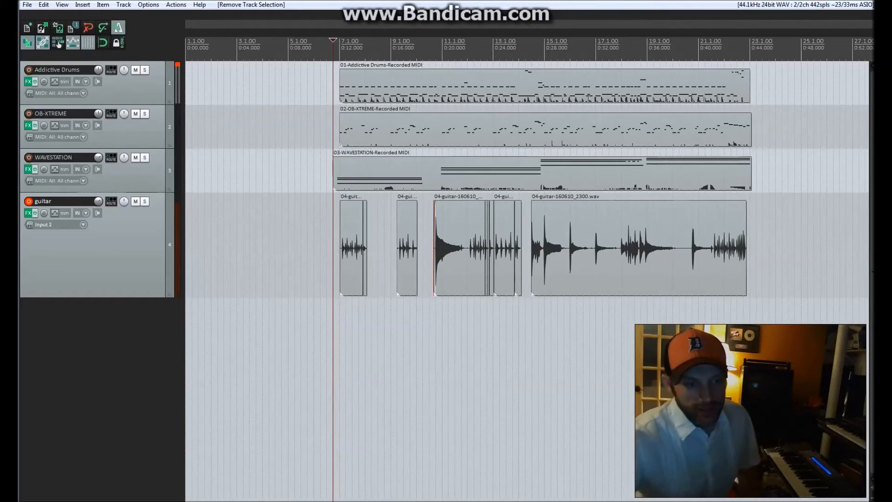
Reduce the guitar track's height and insert the WAVESTATION virtual instrument on a new track without the additional output tracks.
drag(97, 297, 98, 262)
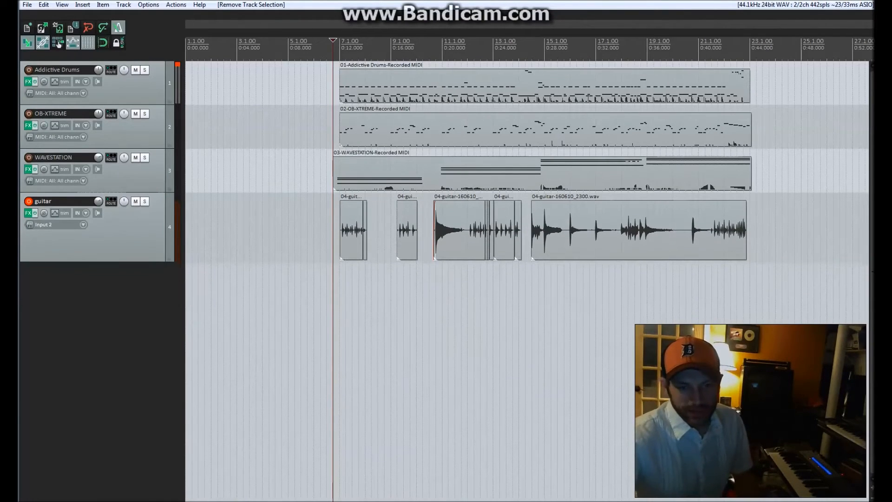
right_click(125, 294)
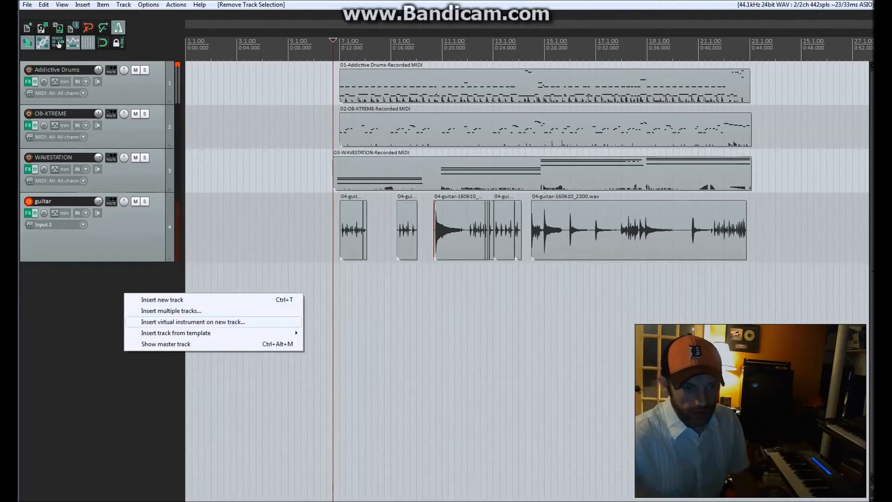
click(193, 321)
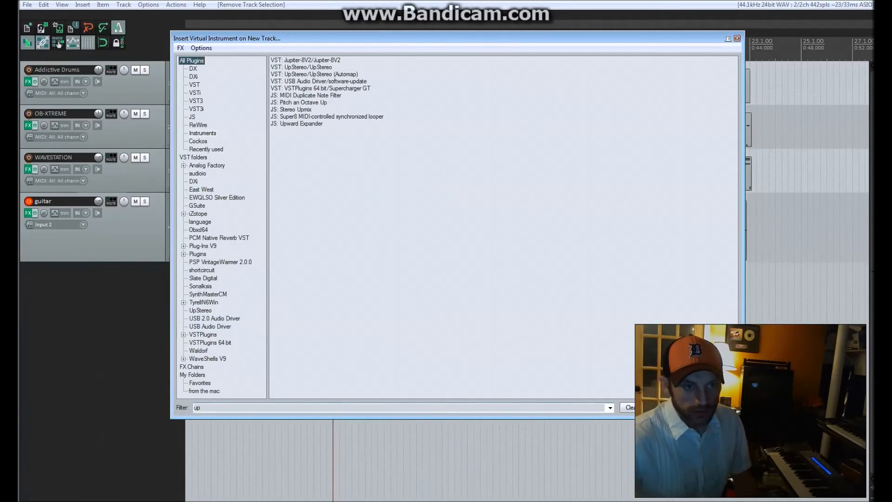
text(wa)
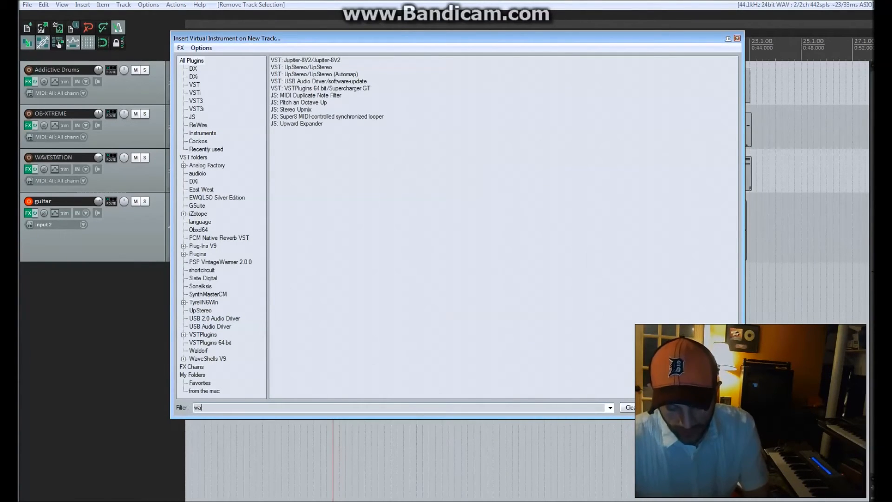
text(ve)
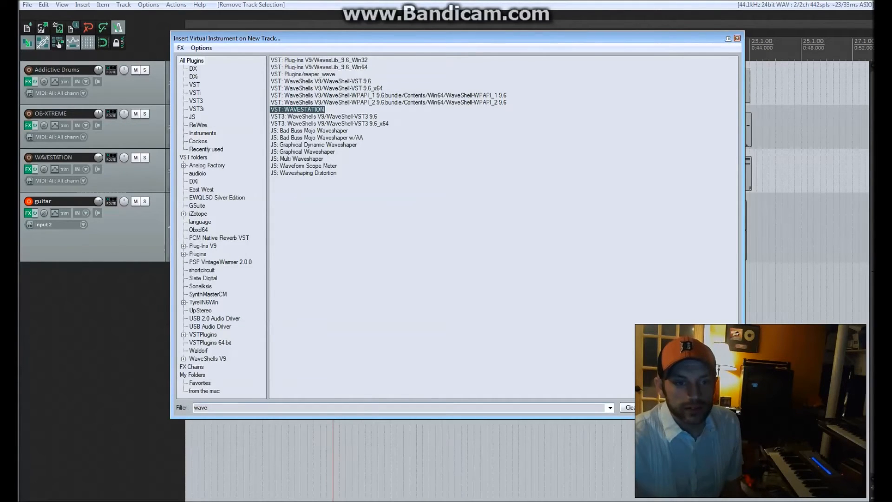
key(Return)
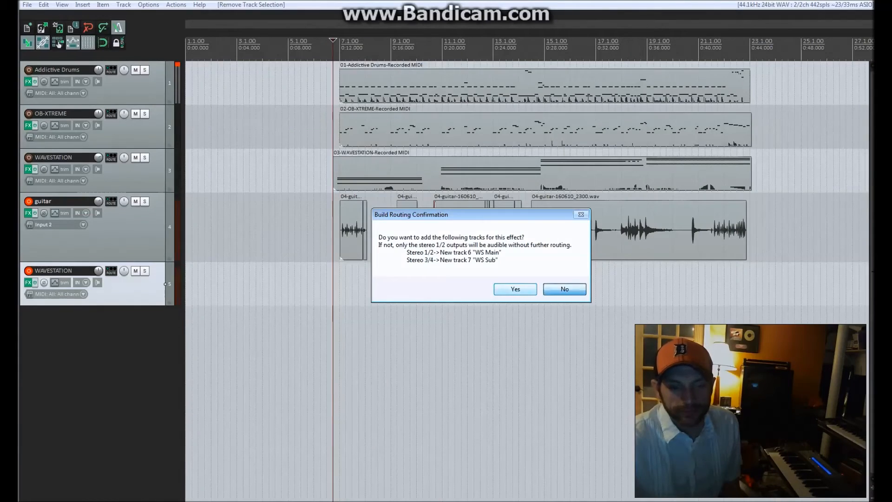
key(Return)
Close the new track's FX chain, disarm the guitar track and load the RAM1 Pluckrimba performance in WAVESTATION.
drag(581, 147, 593, 147)
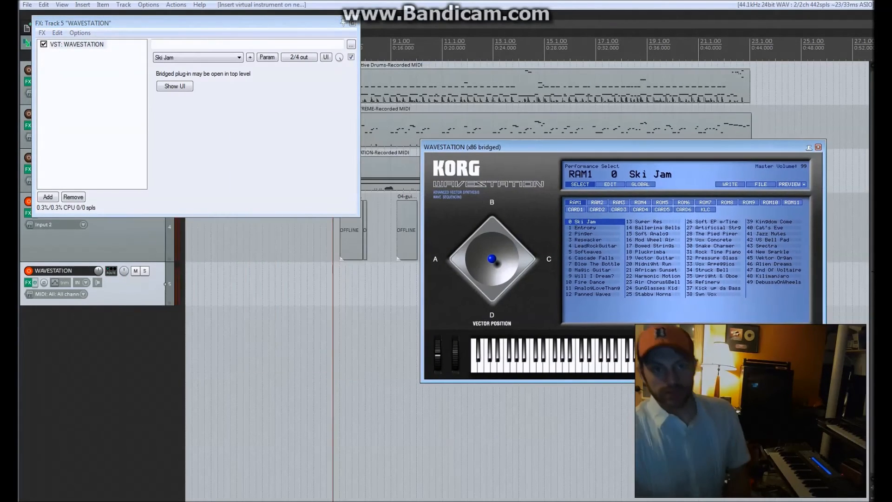
click(352, 23)
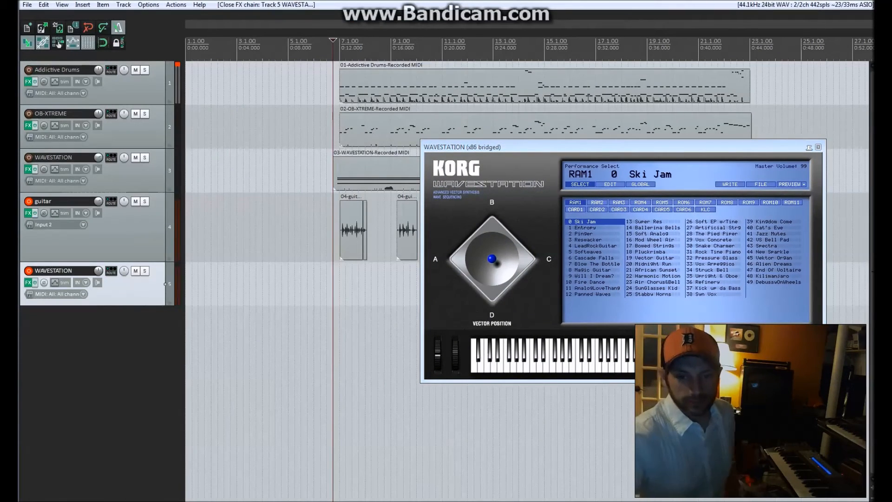
click(330, 41)
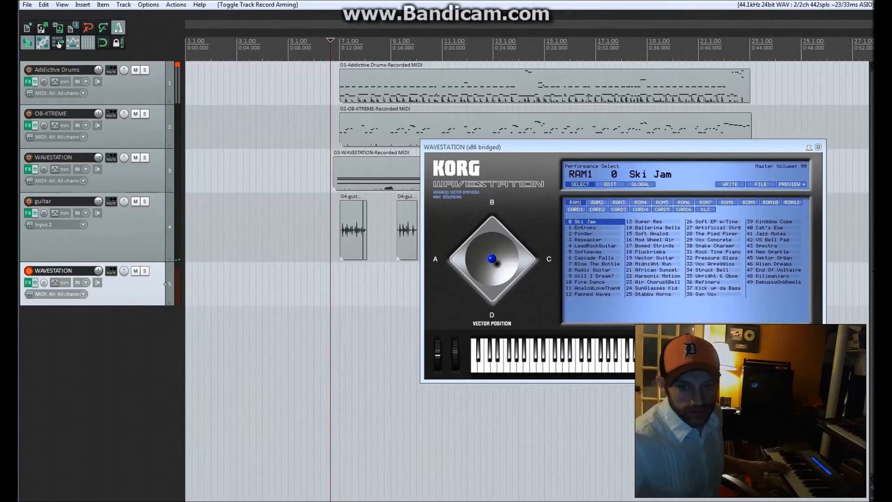
click(650, 252)
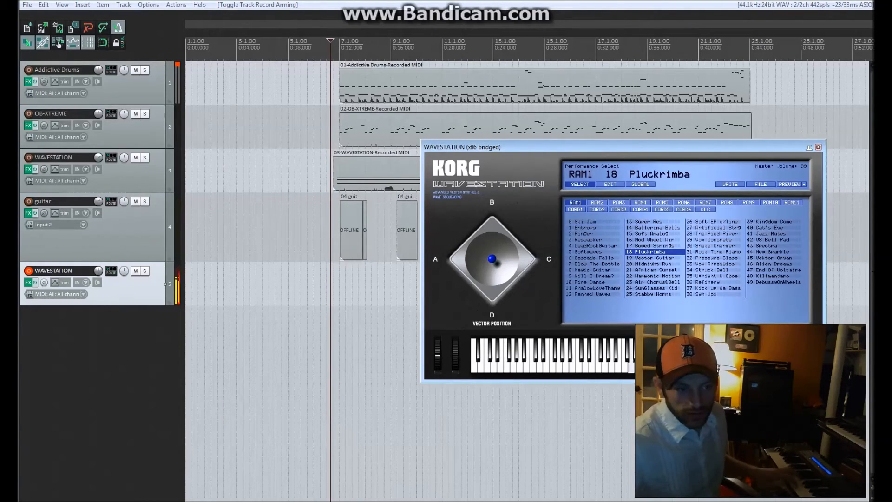
Audition WAVESTATION against the song from just before bar 7, choose ROM4 MonoLeadSynth and close the instrument window.
click(336, 46)
key(space)
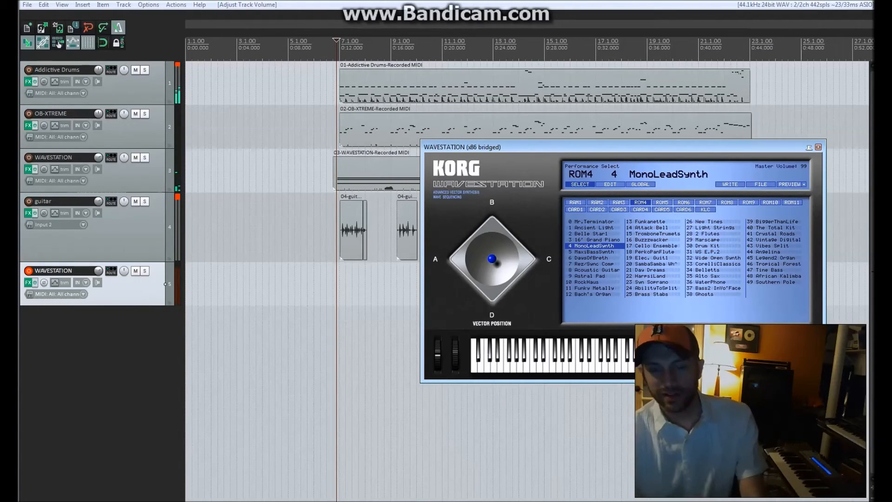
drag(604, 147, 549, 157)
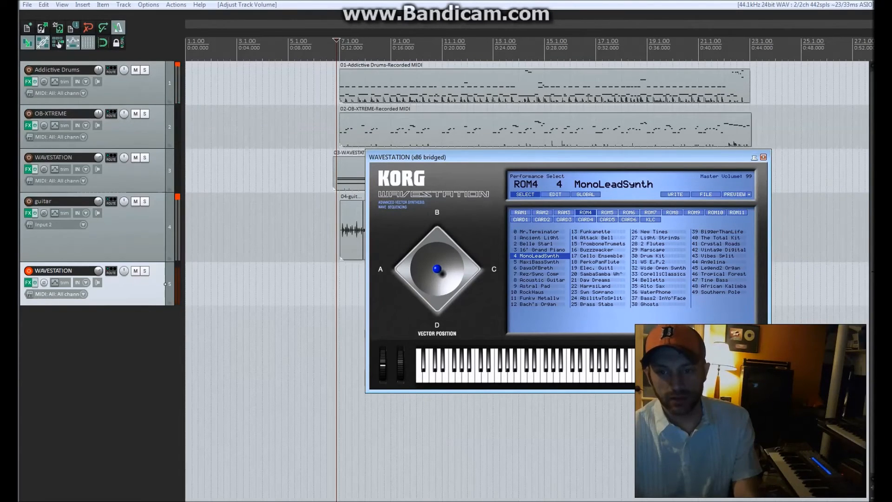
drag(550, 157, 572, 165)
click(786, 166)
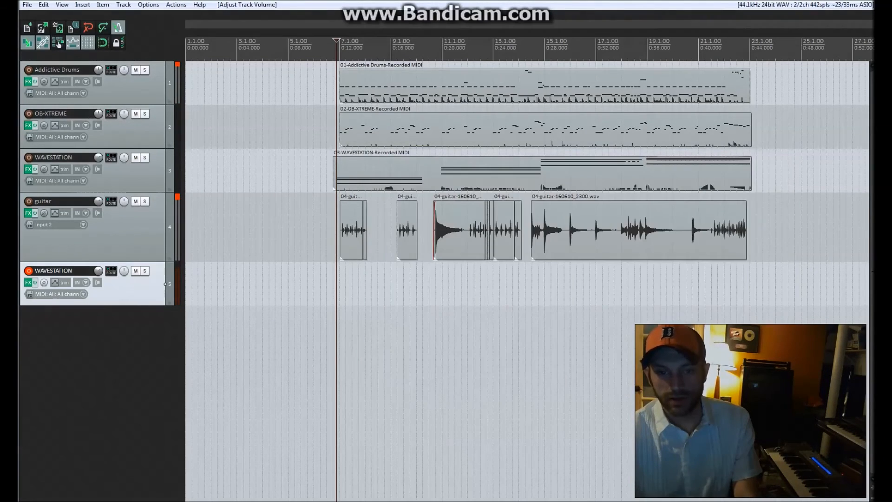
Record a MonoLeadSynth lead part on the new WAVESTATION track, starting late in bar 5, and save the recorded MIDI.
click(308, 284)
key(space)
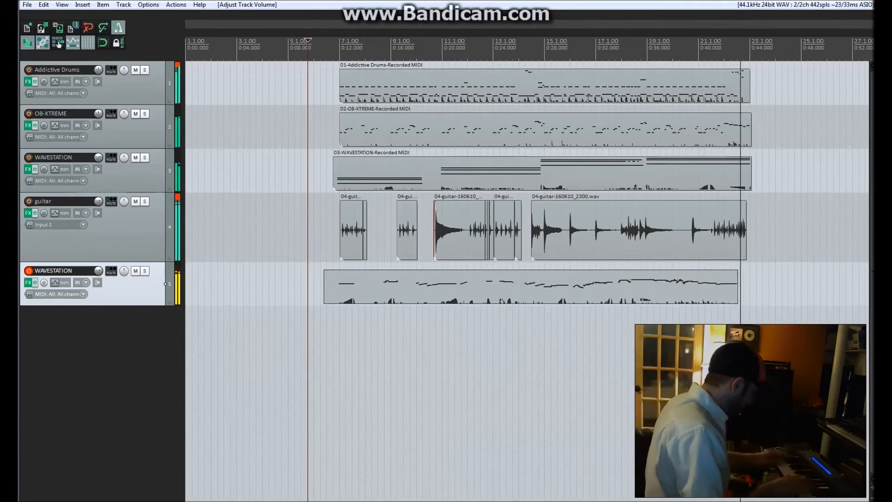
key(space)
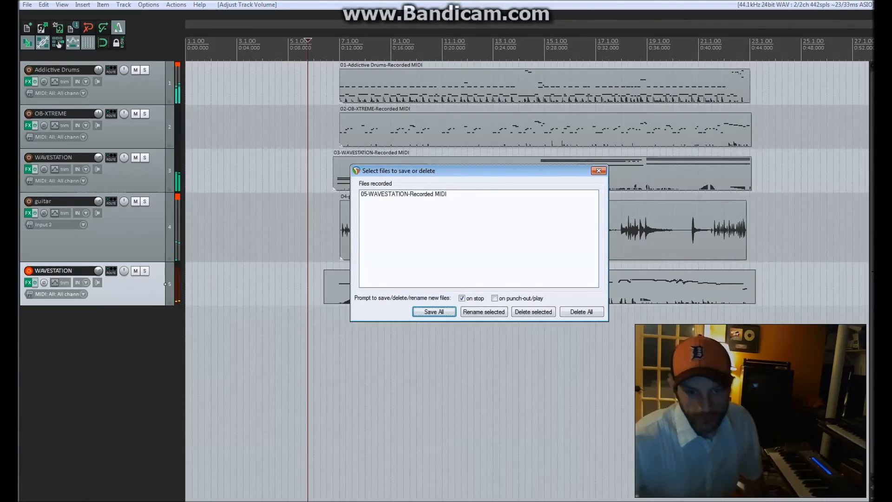
key(Return)
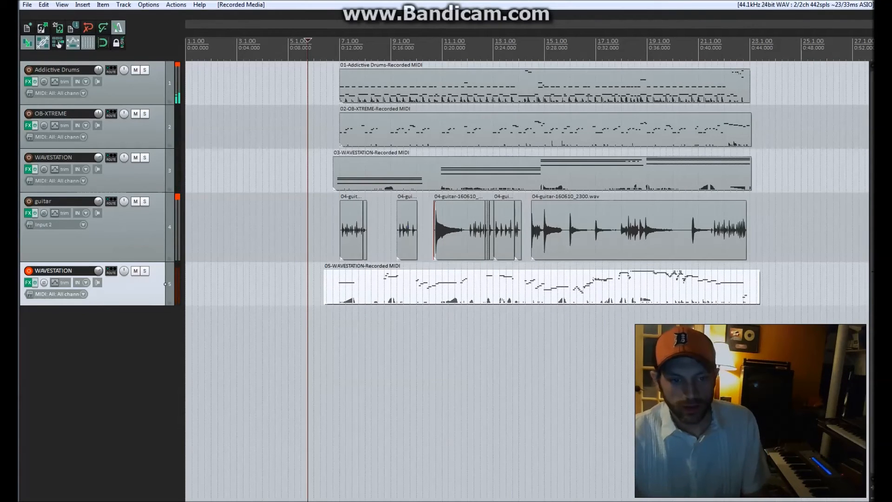
Enlarge the new WAVESTATION track and open its recording in an enlarged MIDI editor showing the whole lead part.
drag(93, 305, 93, 347)
double_click(353, 307)
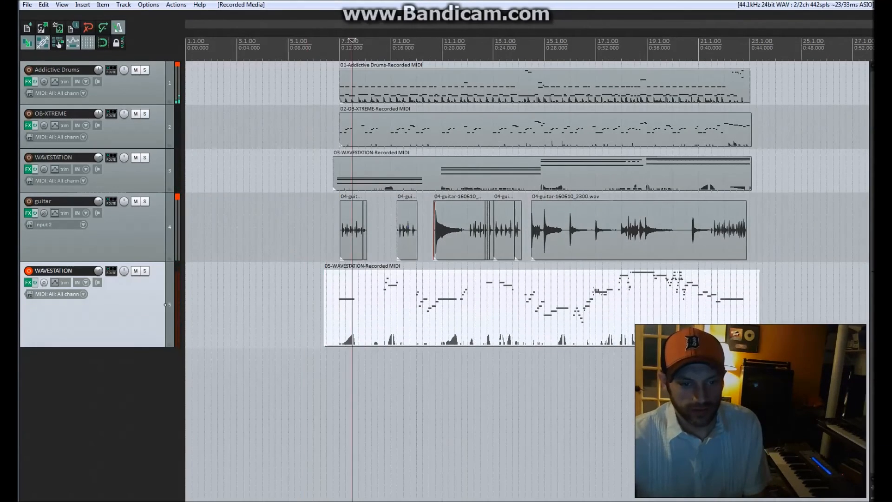
scroll(353, 307, up, 5)
scroll(419, 247, up, 3)
key(ctrl+a)
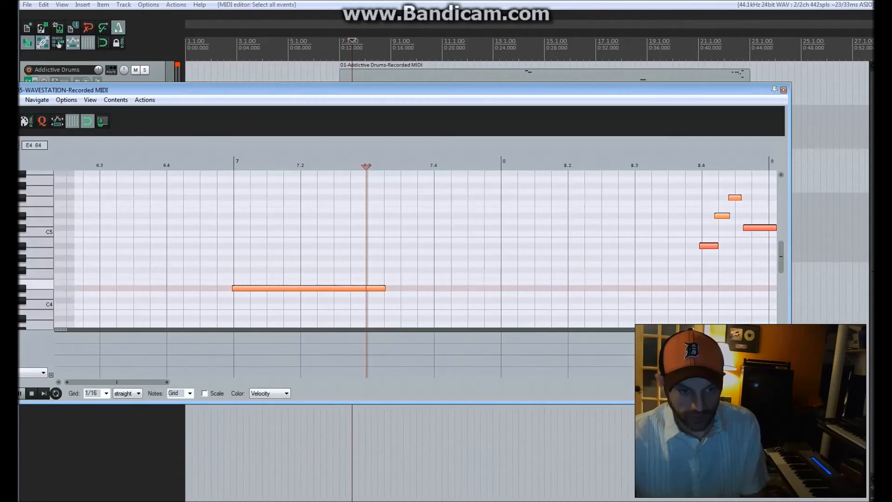
scroll(418, 238, down, 3)
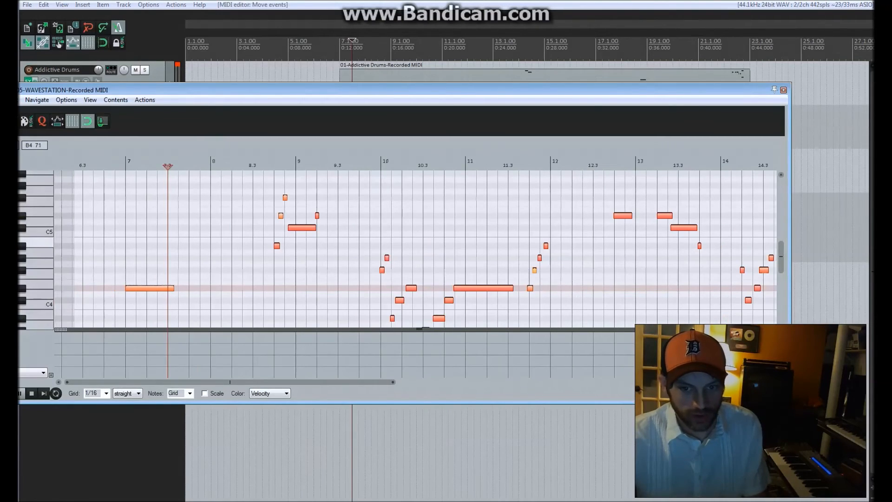
scroll(418, 247, down, 3)
drag(465, 90, 497, 48)
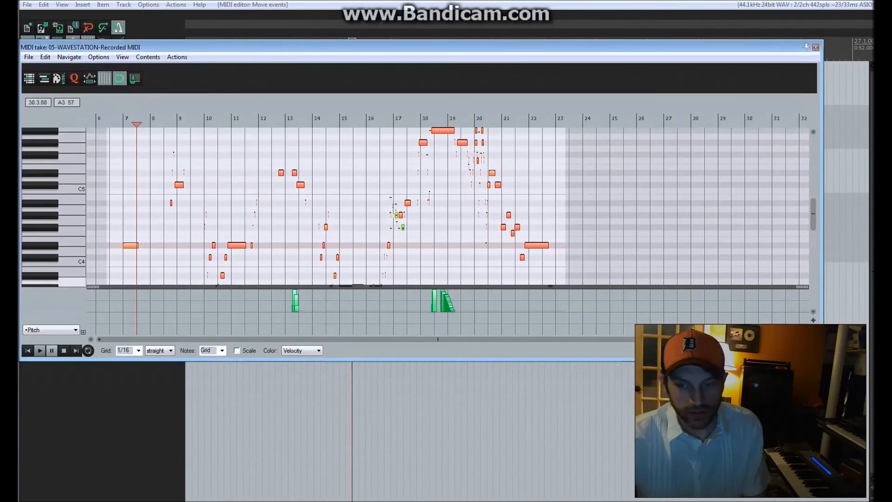
drag(823, 360, 891, 465)
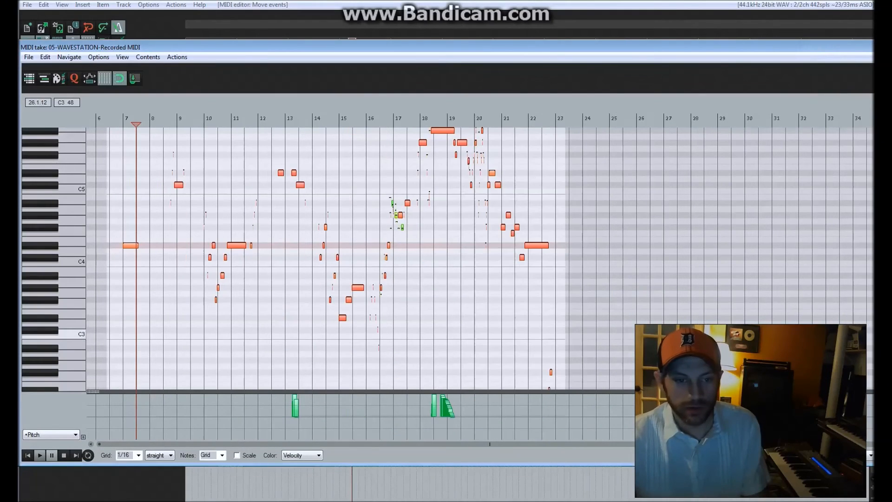
Quantize the lead notes from bar 7 through bar 15.
drag(116, 141, 357, 352)
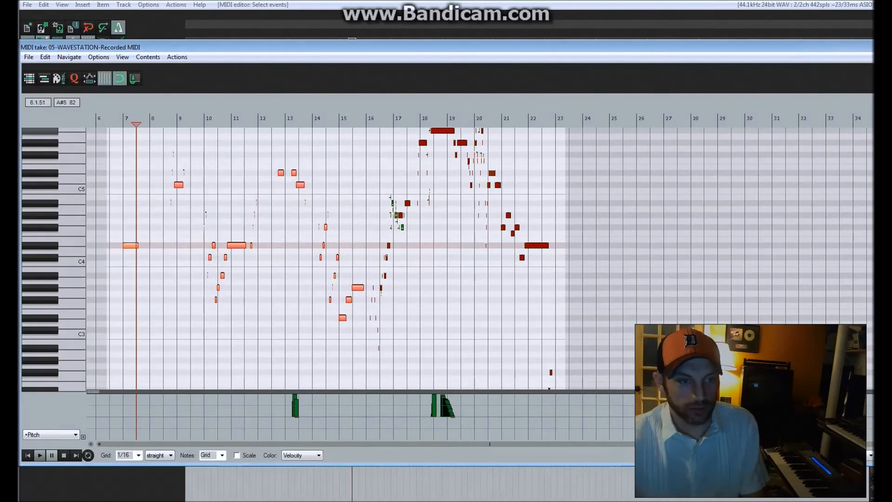
click(74, 78)
click(382, 321)
Play the quantized lead from just before bar 7 and adjust the new WAVESTATION track's volume to balance it.
click(116, 119)
key(space)
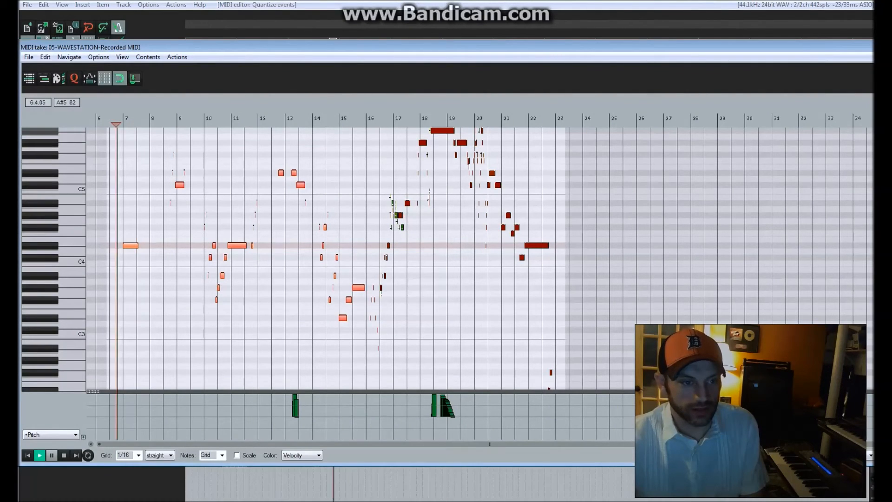
scroll(157, 159, up, 3)
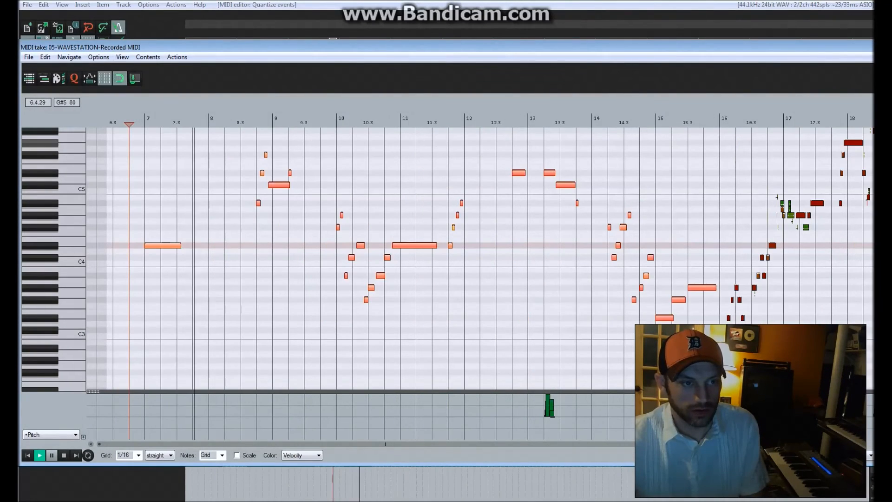
drag(139, 47, 362, 47)
drag(99, 270, 98, 254)
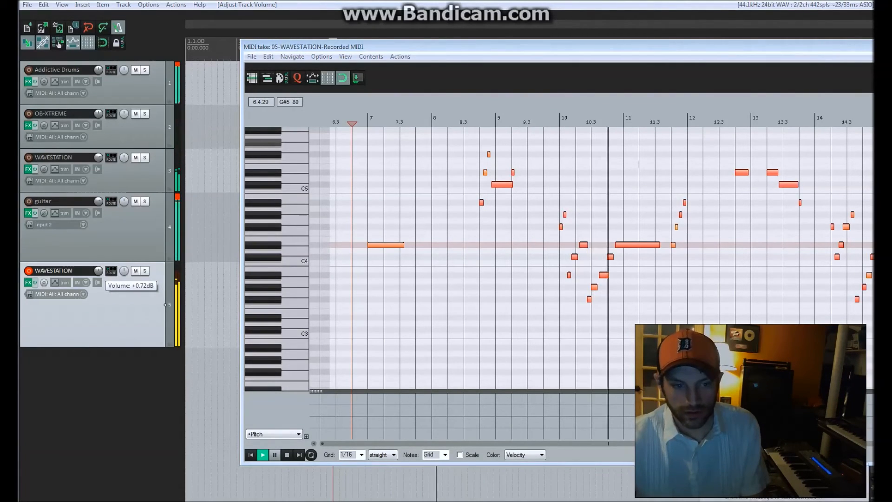
drag(98, 271, 98, 273)
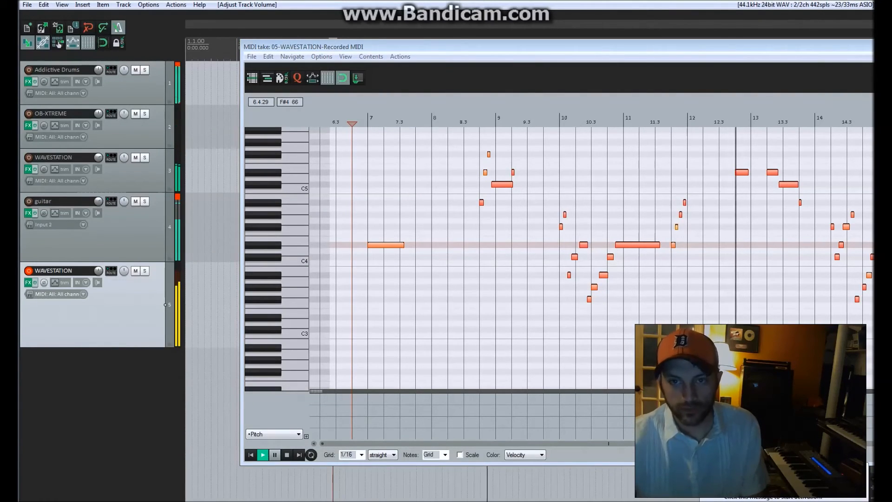
Quantize the lead notes in bar 16 and check them by playing from just after beat 15.3.
drag(427, 47, 167, 41)
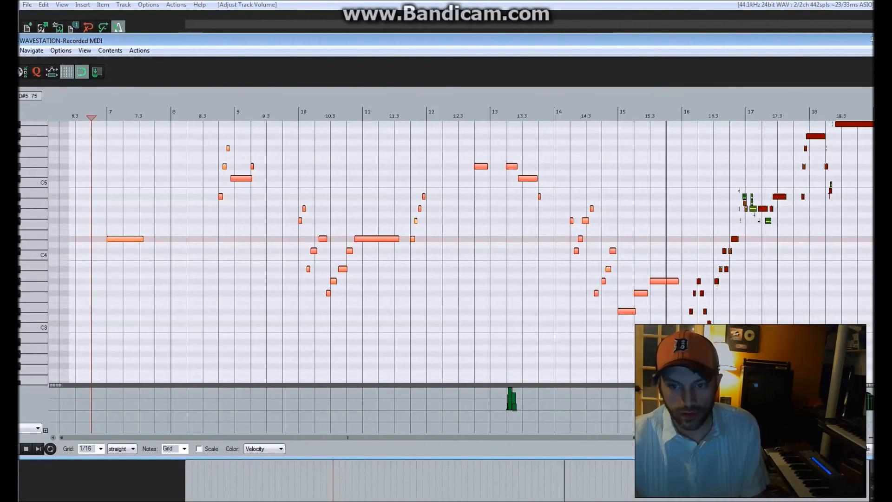
drag(347, 437, 491, 437)
drag(484, 226, 557, 356)
scroll(558, 357, up, 3)
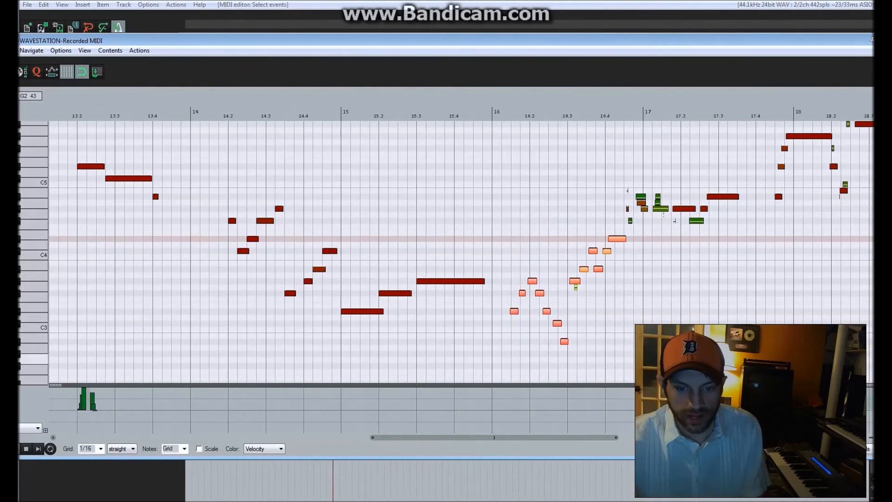
click(36, 72)
click(383, 321)
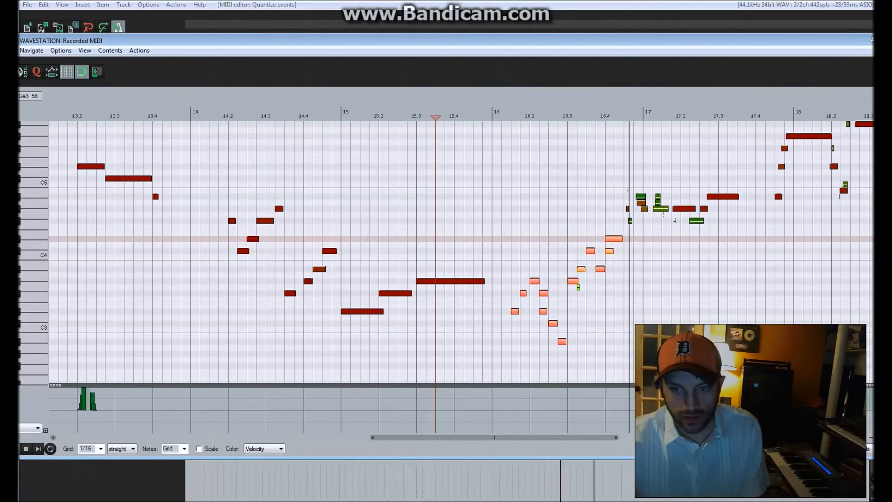
key(space)
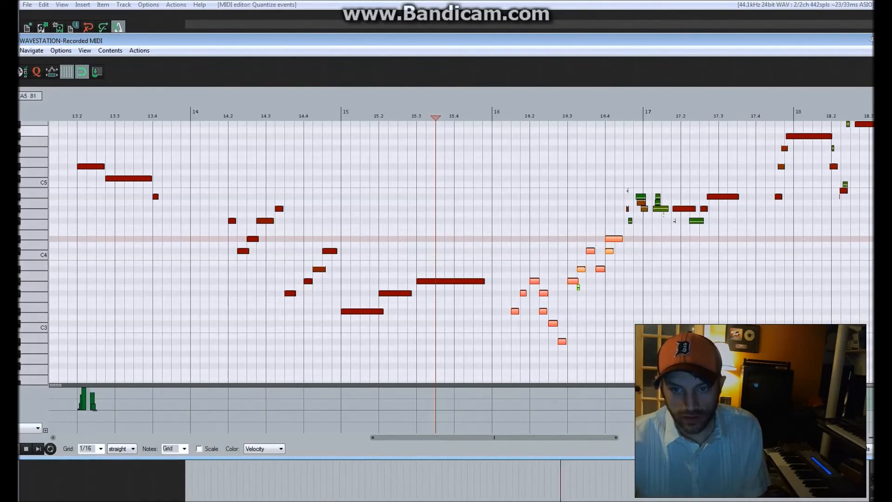
Move the short B4 note just before bar 17 later so it starts on bar 17.
click(615, 116)
scroll(615, 184, up, 5)
scroll(563, 184, down, 5)
click(564, 190)
drag(510, 196, 521, 196)
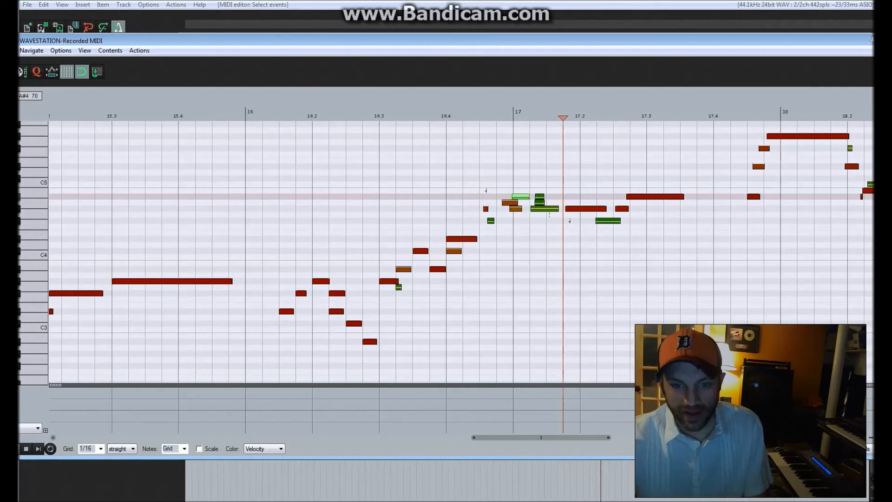
Delete the stray overlapping notes around bar 17 and play from beat 16.4 to check the passage.
drag(481, 164, 573, 227)
drag(447, 169, 552, 205)
key(Delete)
click(446, 116)
key(space)
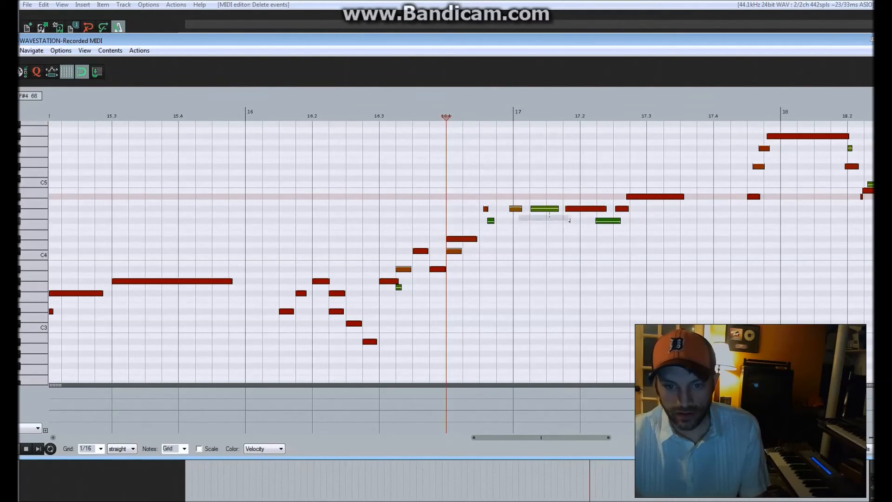
drag(570, 221, 573, 226)
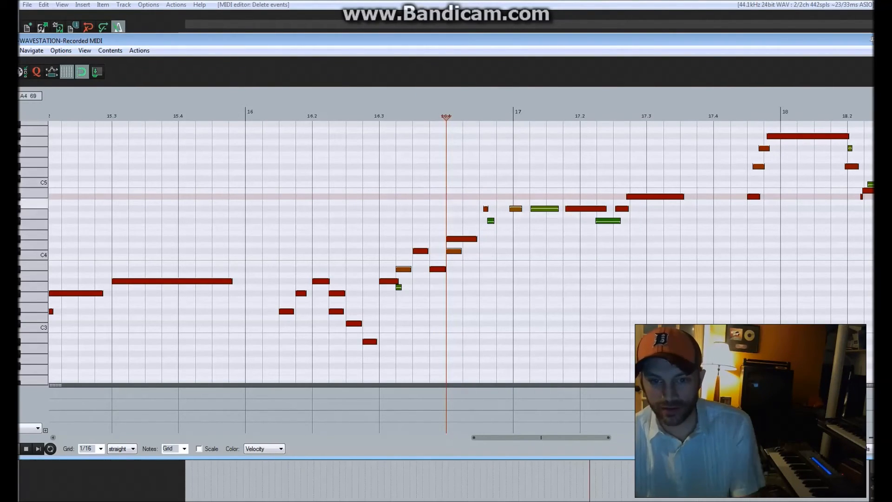
Move the short note before bar 17 slightly earlier and delete the stray low-velocity note right after it.
click(482, 208)
click(491, 221)
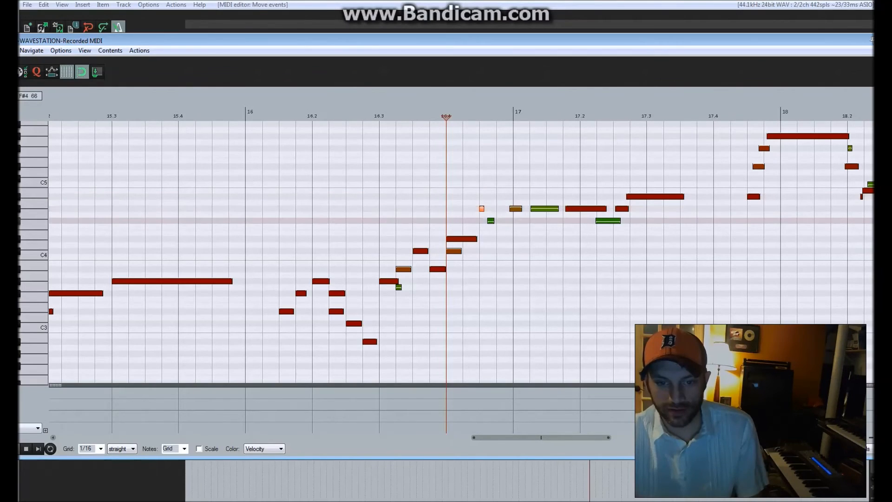
drag(500, 221, 500, 215)
key(space)
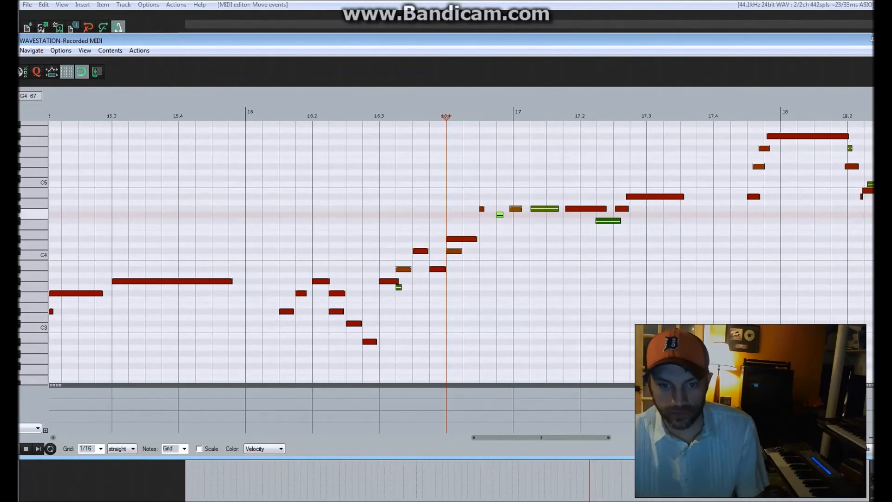
drag(500, 214, 500, 124)
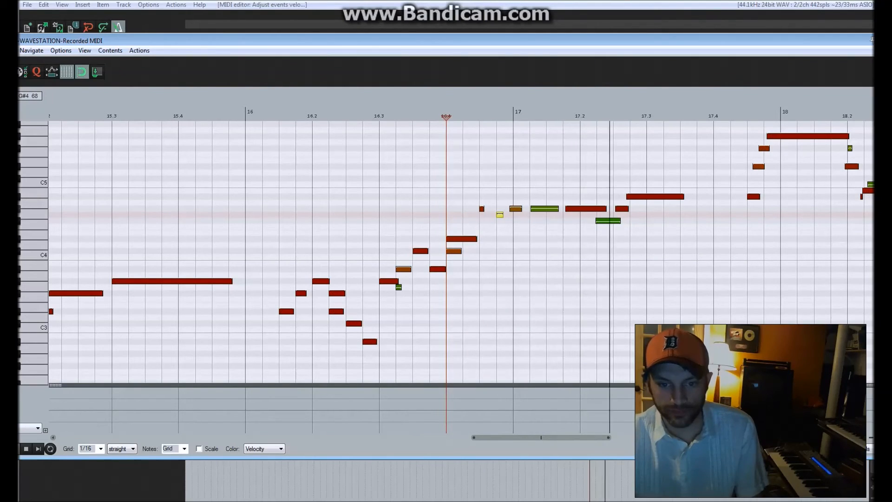
key(Delete)
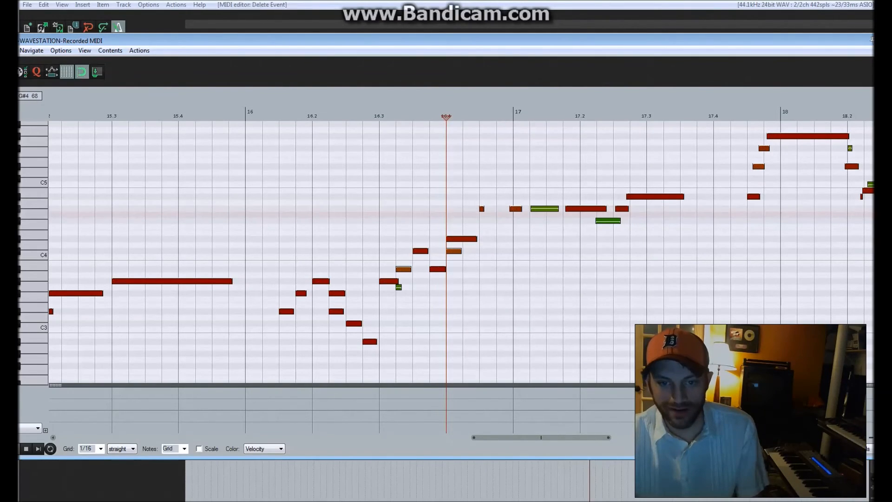
Move the note just before bar 17 later to start exactly on bar 17 and play it back.
drag(515, 209, 519, 209)
key(space)
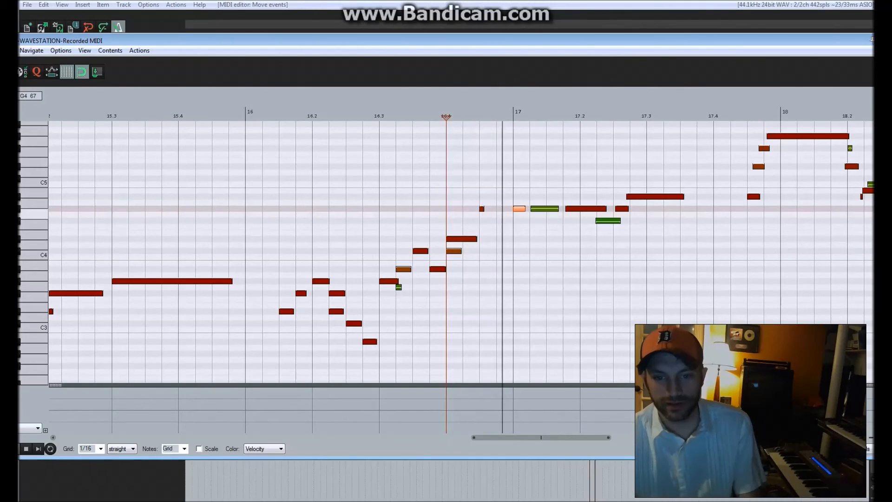
scroll(465, 209, down, 9)
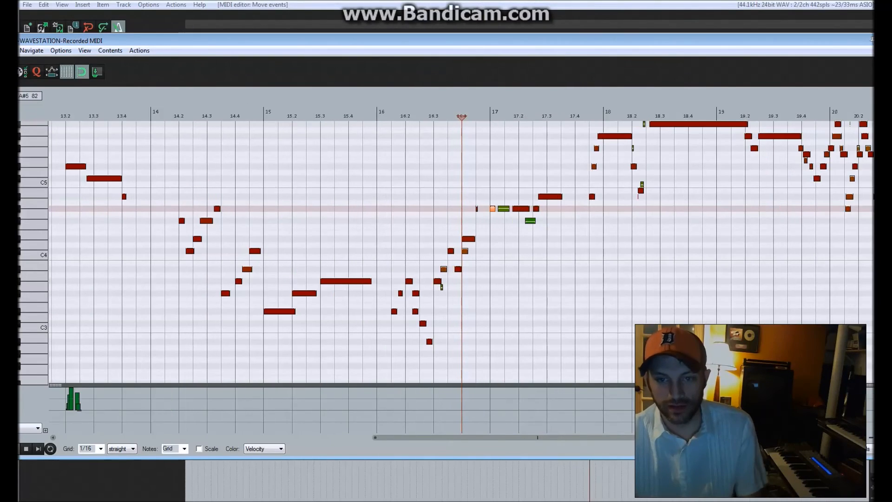
Play the rest of the lead from just before bar 18 and close the MIDI editor.
click(507, 117)
key(space)
scroll(534, 140, up, 4)
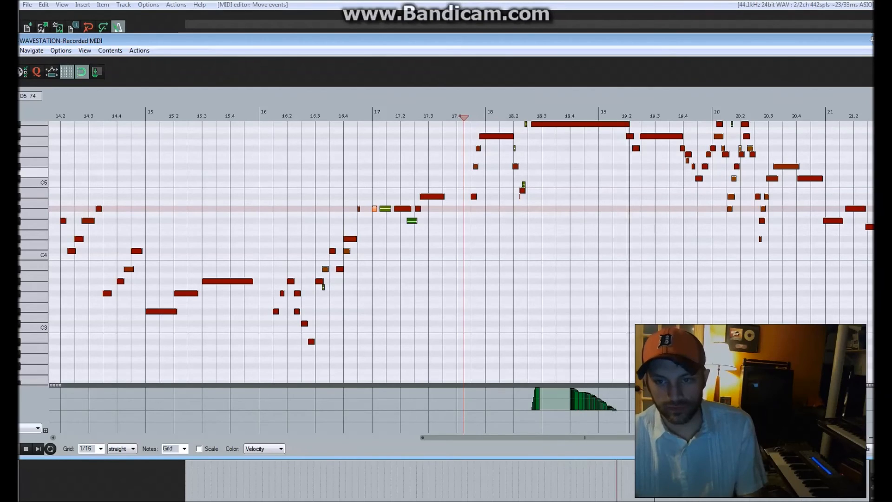
scroll(464, 251, down, 3)
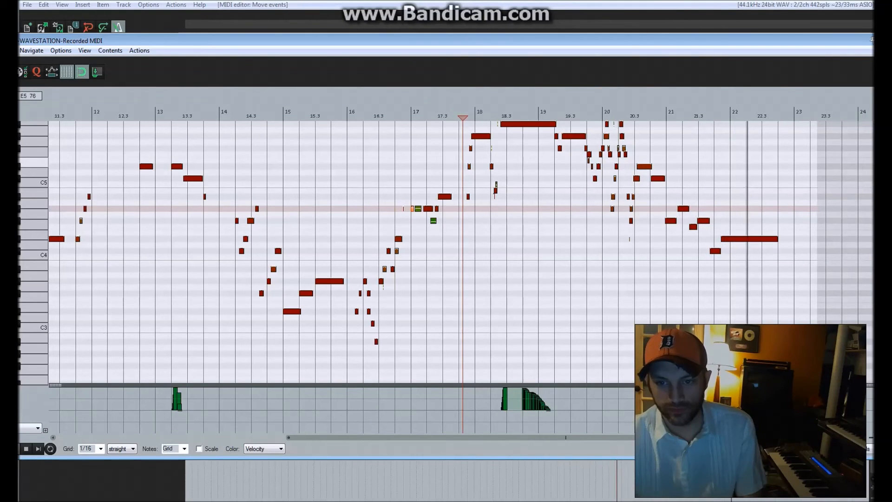
drag(446, 40, 397, 34)
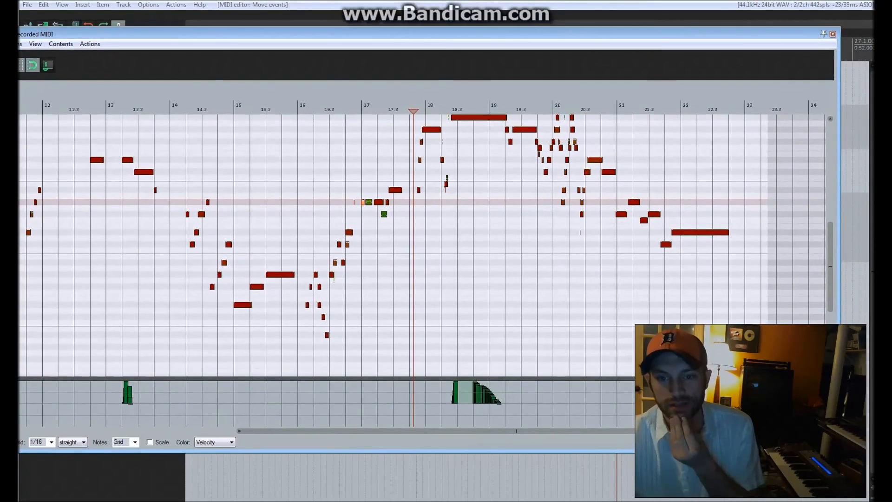
scroll(409, 232, down, 3)
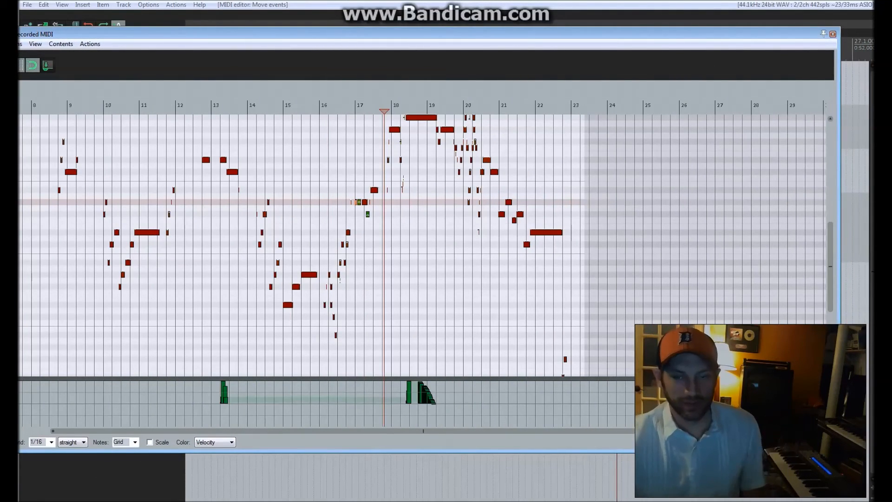
drag(397, 33, 403, 37)
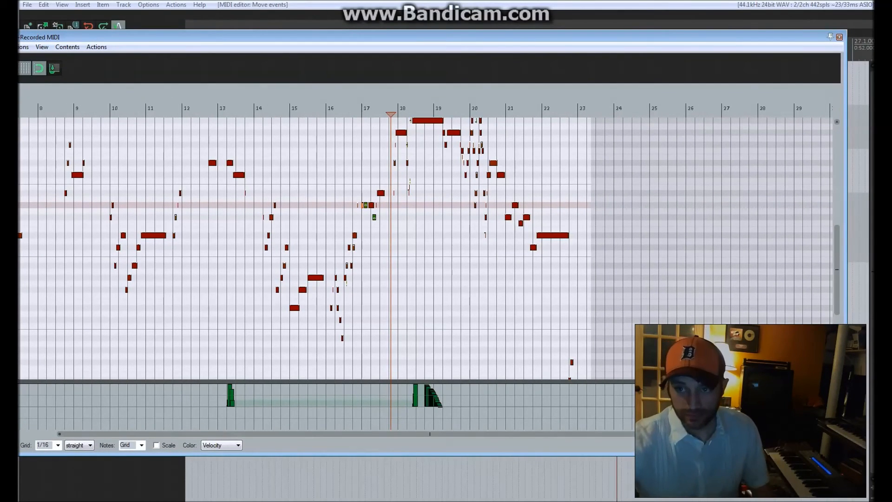
key(Escape)
Play the song from bar 7, audition other ROM4 performances for the lead WAVESTATION and choose 41 Crystal Roads.
click(340, 390)
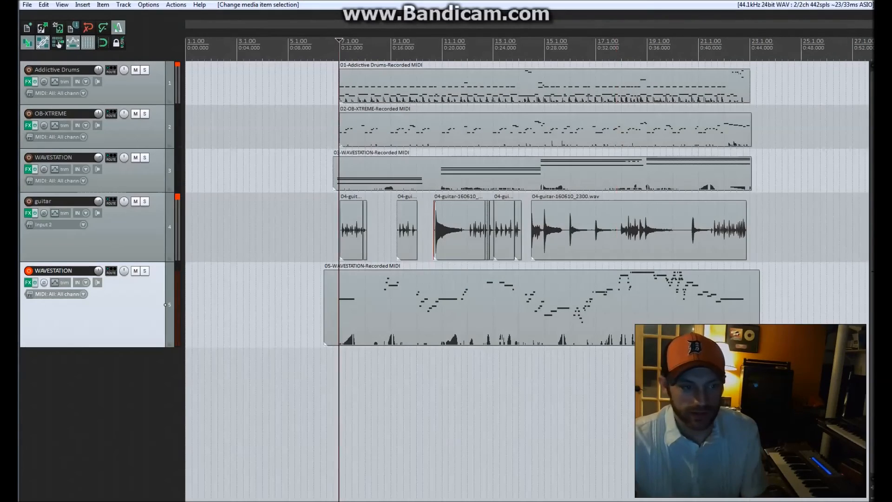
key(space)
click(28, 282)
click(563, 270)
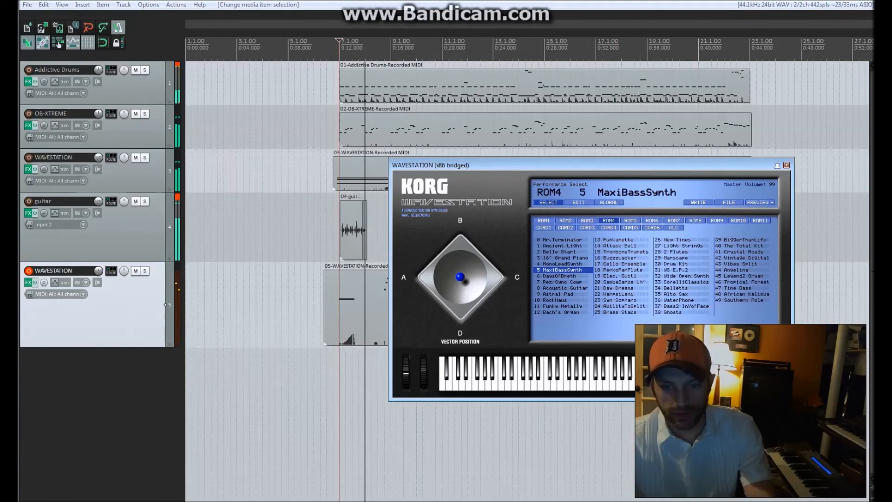
click(624, 282)
drag(465, 165, 546, 178)
click(748, 306)
click(824, 270)
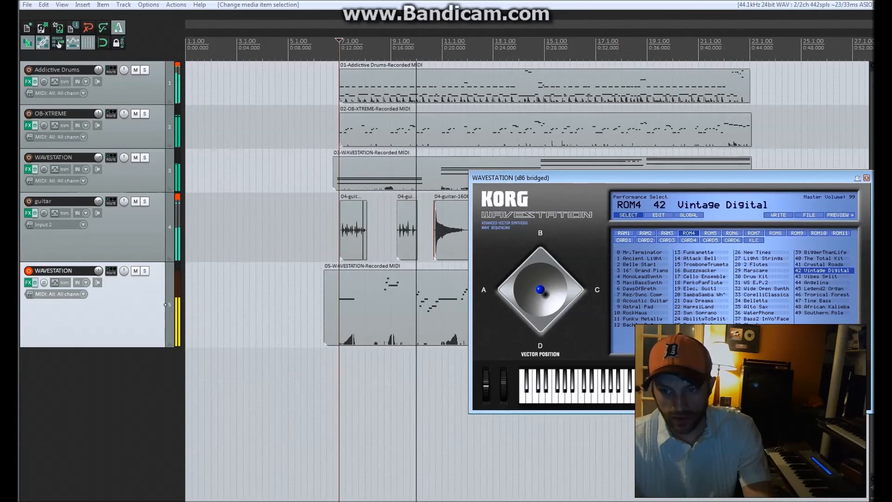
click(824, 264)
Raise the lead WAVESTATION track's volume to about +5.8 dB and move its FX window clear of the track controls.
drag(99, 276, 100, 269)
drag(98, 270, 98, 255)
mouse_move(98, 271)
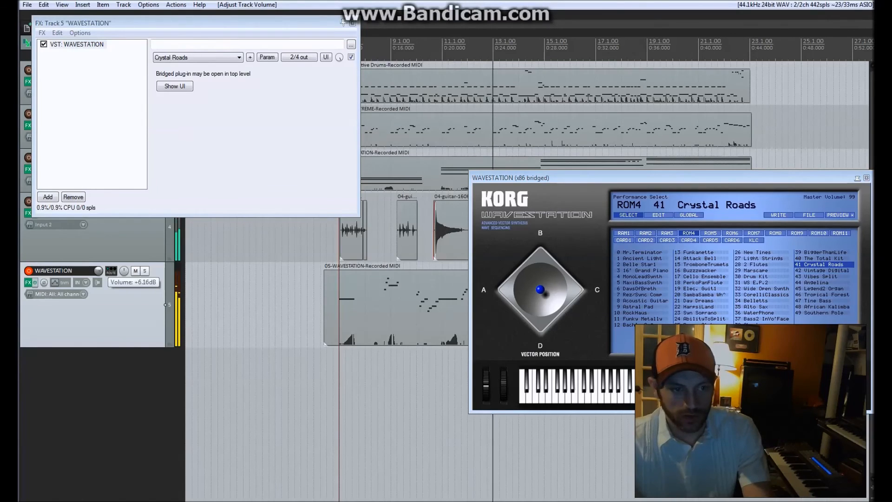
drag(176, 23, 425, 23)
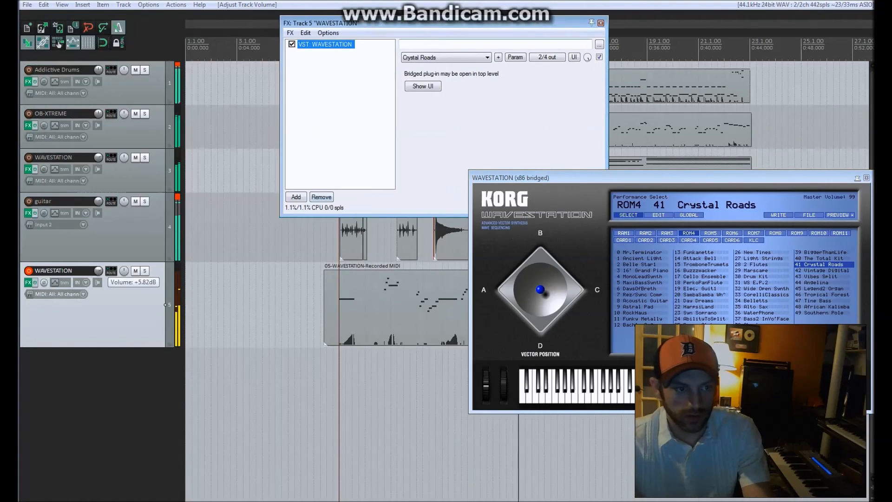
Lower the guitar track's volume slightly and fine-tune the lead WAVESTATION track's volume against the mix.
click(98, 201)
click(177, 197)
drag(98, 201, 98, 204)
drag(98, 270, 99, 269)
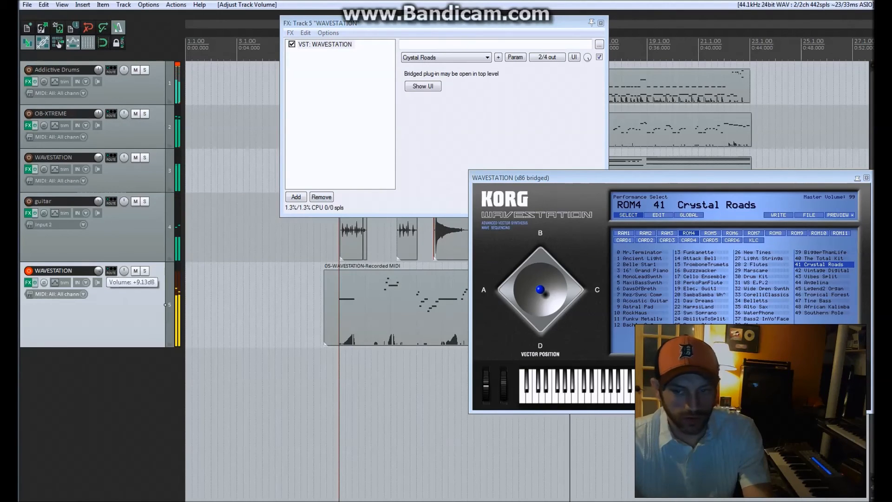
drag(697, 178, 636, 178)
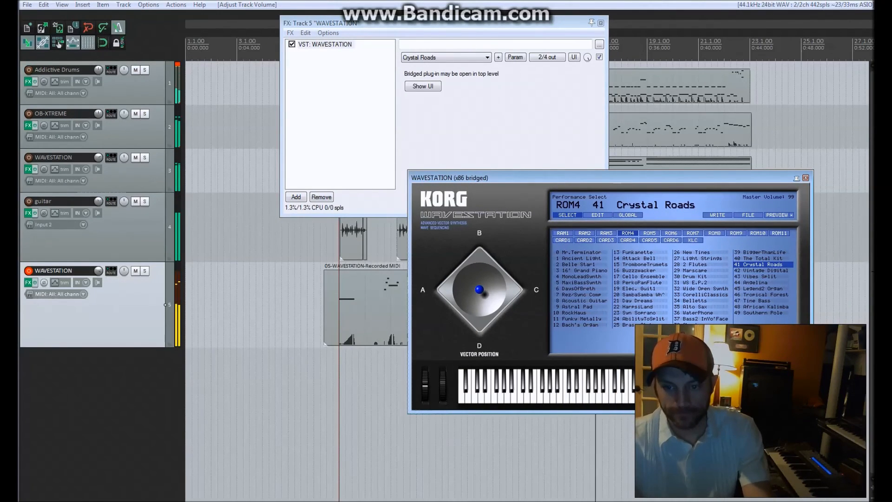
drag(99, 270, 99, 273)
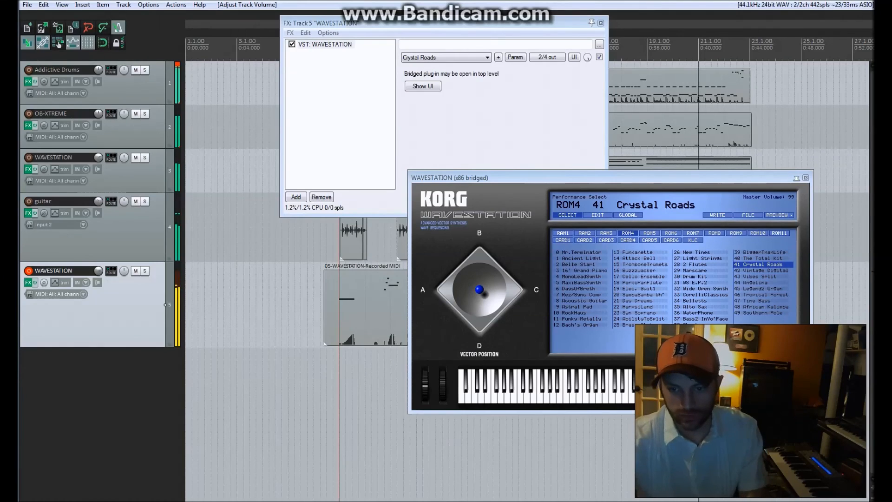
Close the WAVESTATION plug-in and FX windows and stop playback.
drag(544, 178, 500, 175)
click(762, 175)
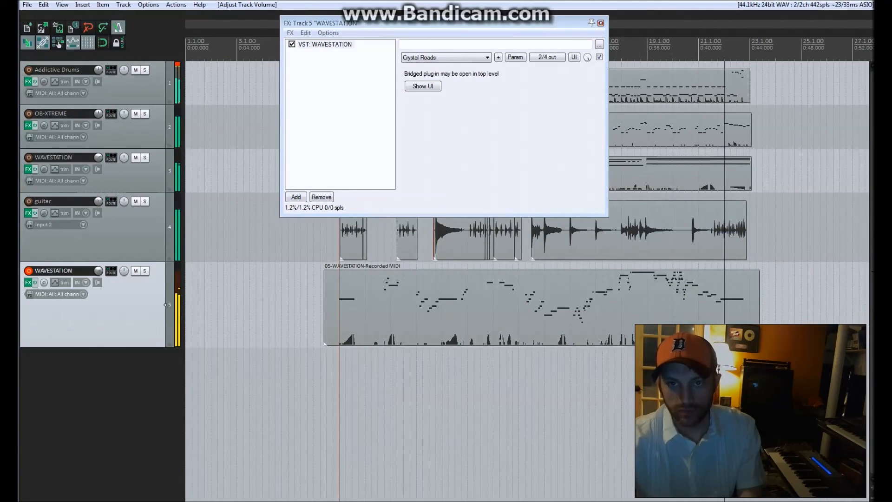
click(601, 23)
key(space)
Trim the end of the lead WAVESTATION item to line up with the end of the OB-XTREME and pad items.
drag(760, 302, 751, 302)
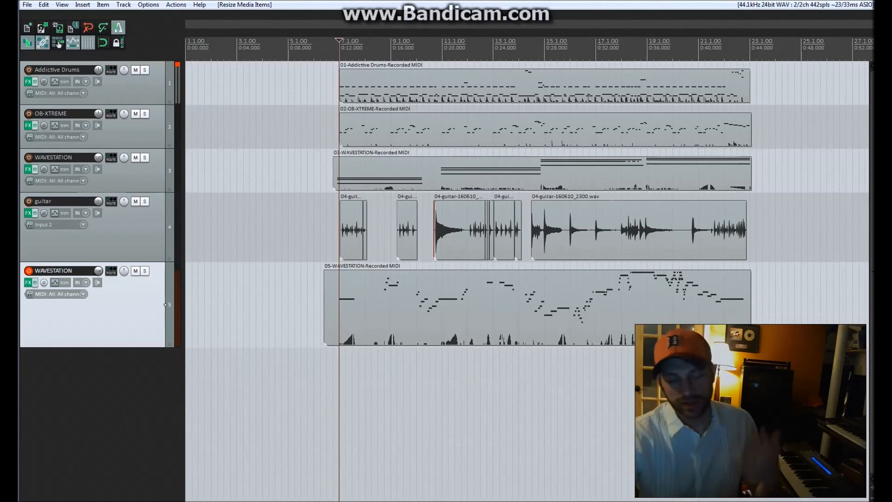
scroll(527, 279, down, 1)
scroll(527, 279, up, 1)
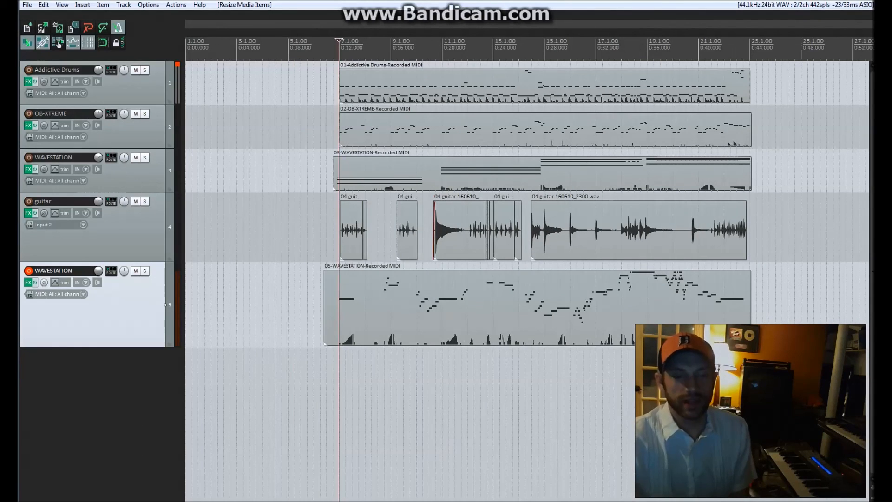